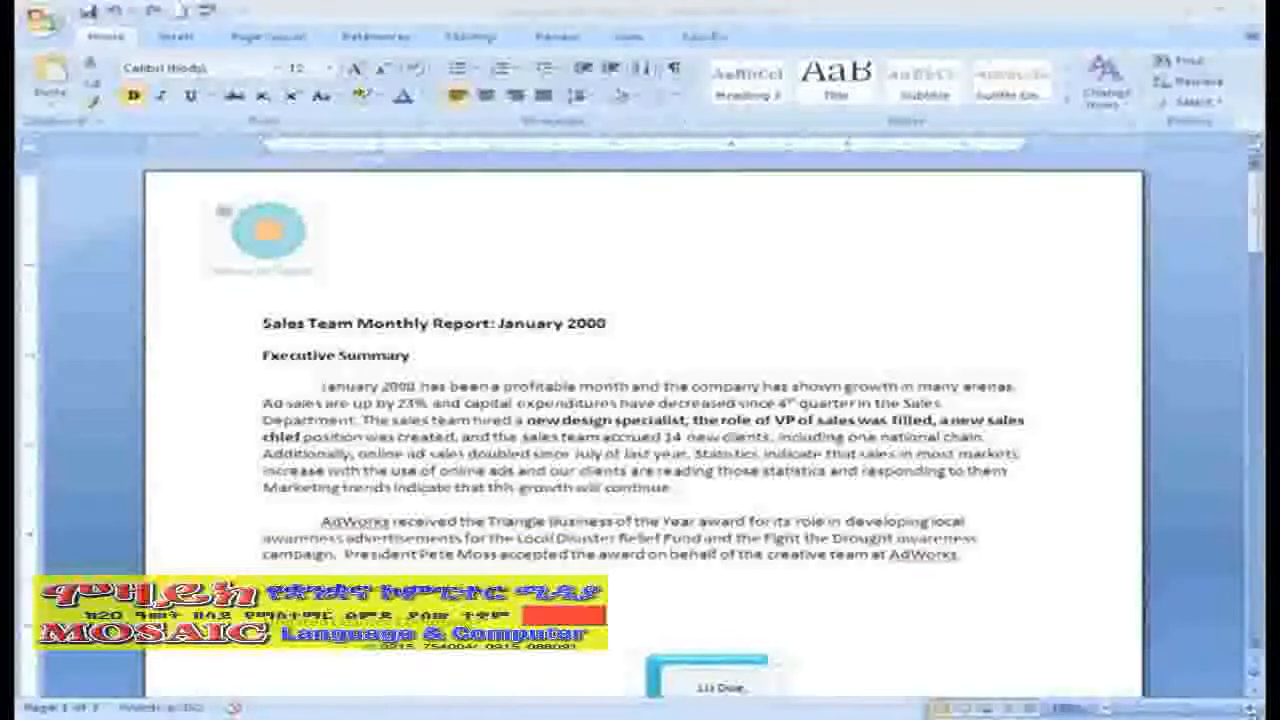
Apply the Title style to the "Sales Team Monthly Report: January 2008" line.
triple_click(624, 325)
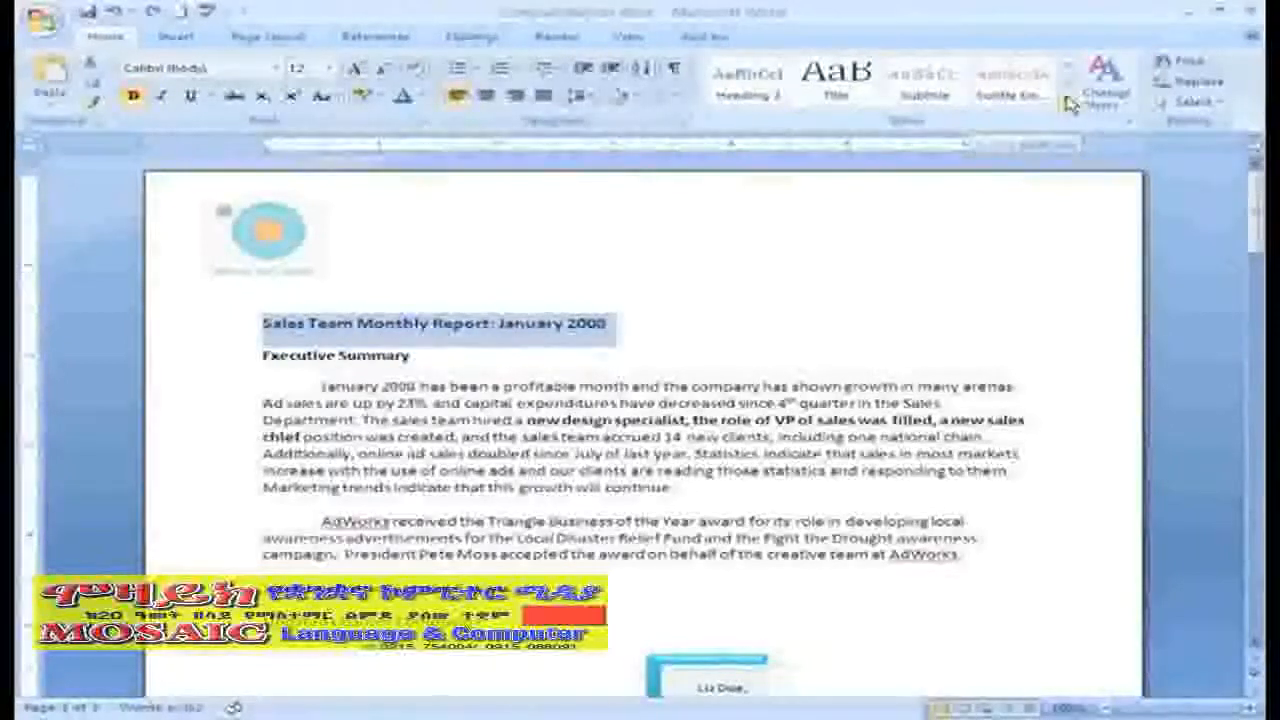
left_click(1068, 104)
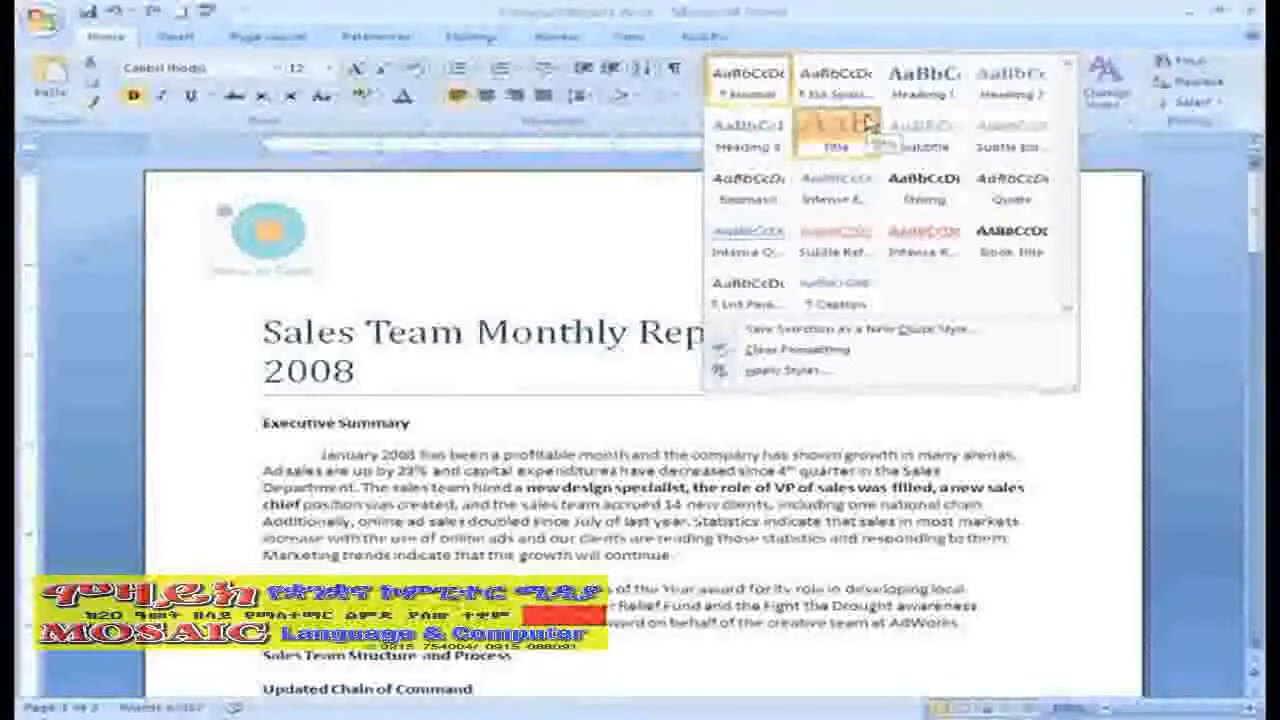
left_click(866, 121)
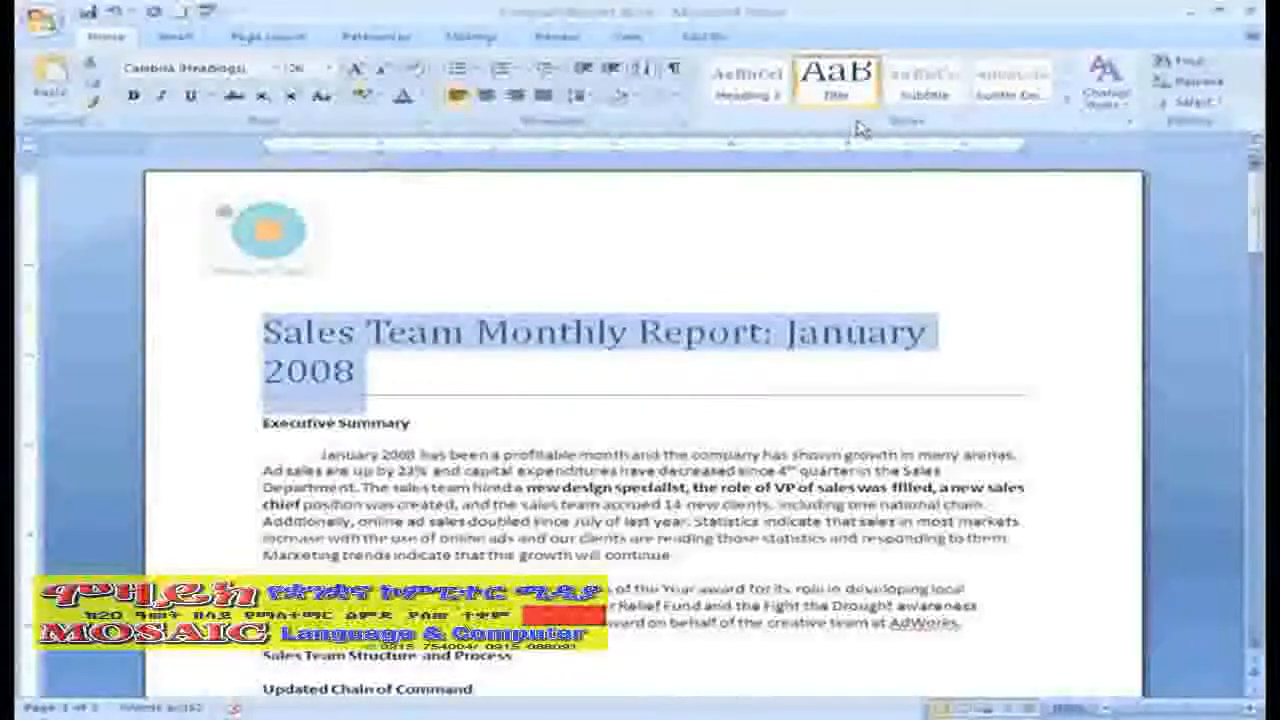
Apply the Heading 1 style to the "Executive Summary" line.
scroll(413, 340, "down", 2)
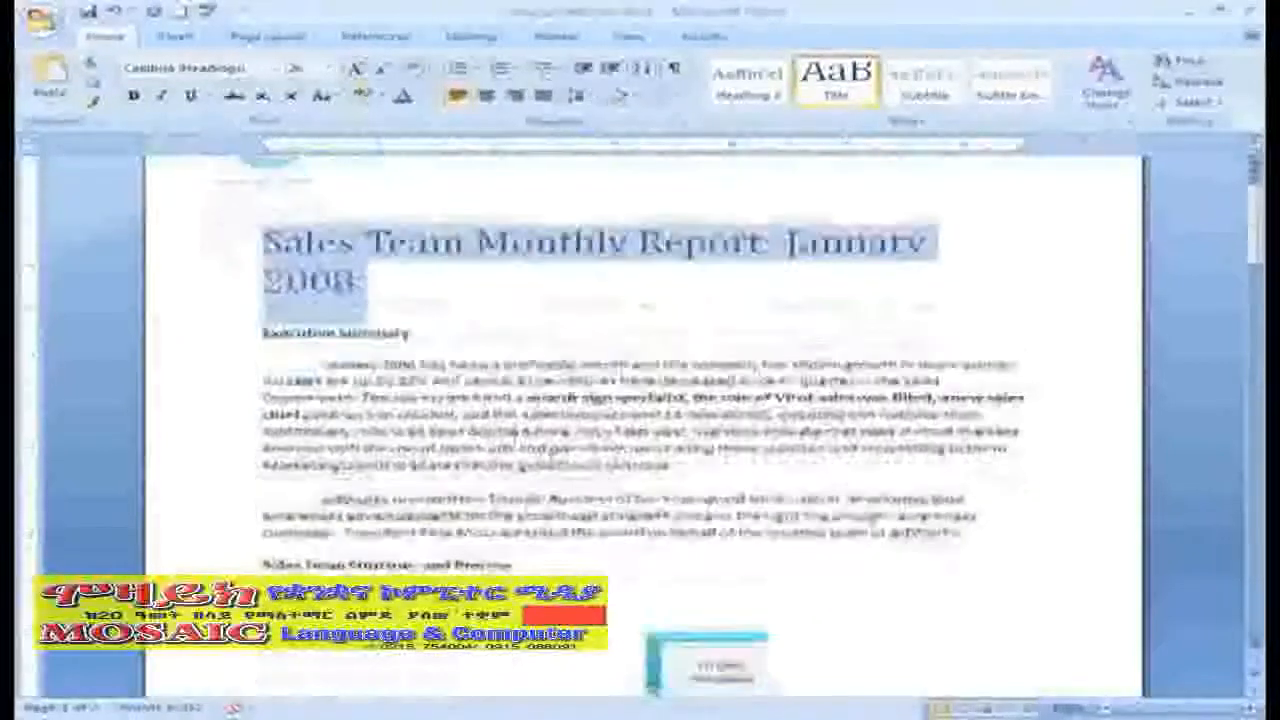
left_click(413, 340)
left_click_drag(413, 340, 272, 340)
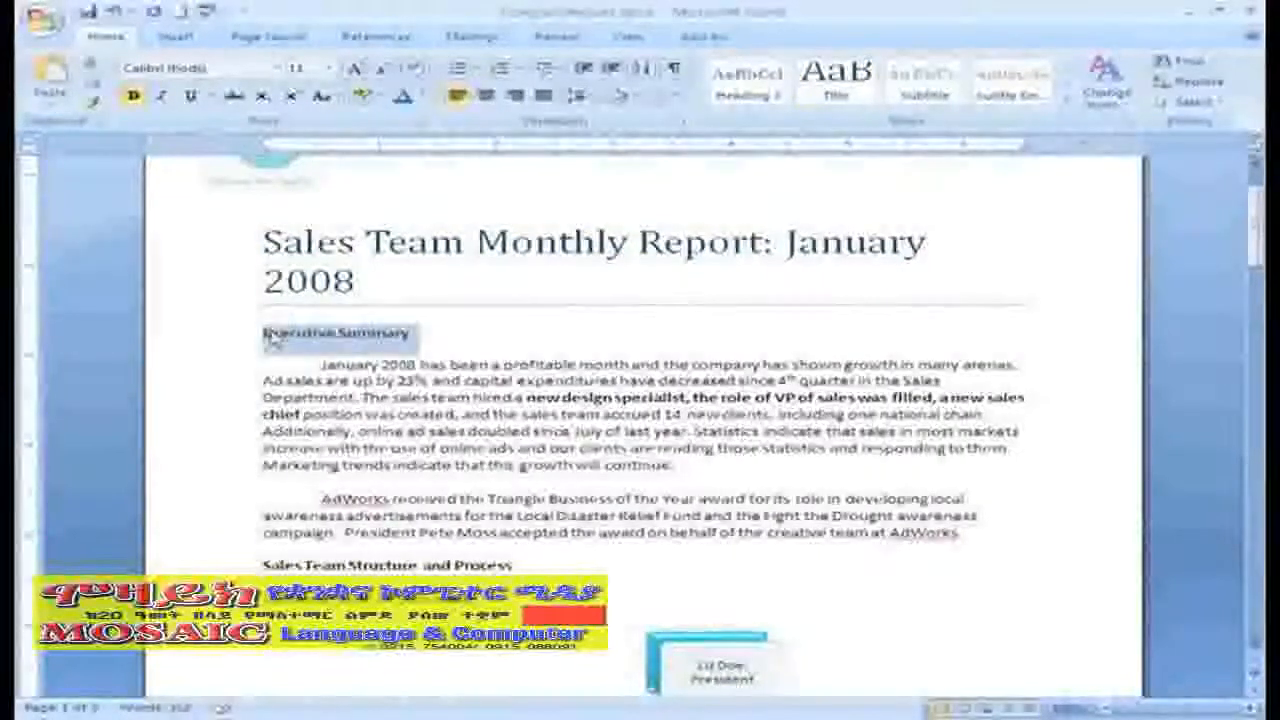
left_click(1070, 68)
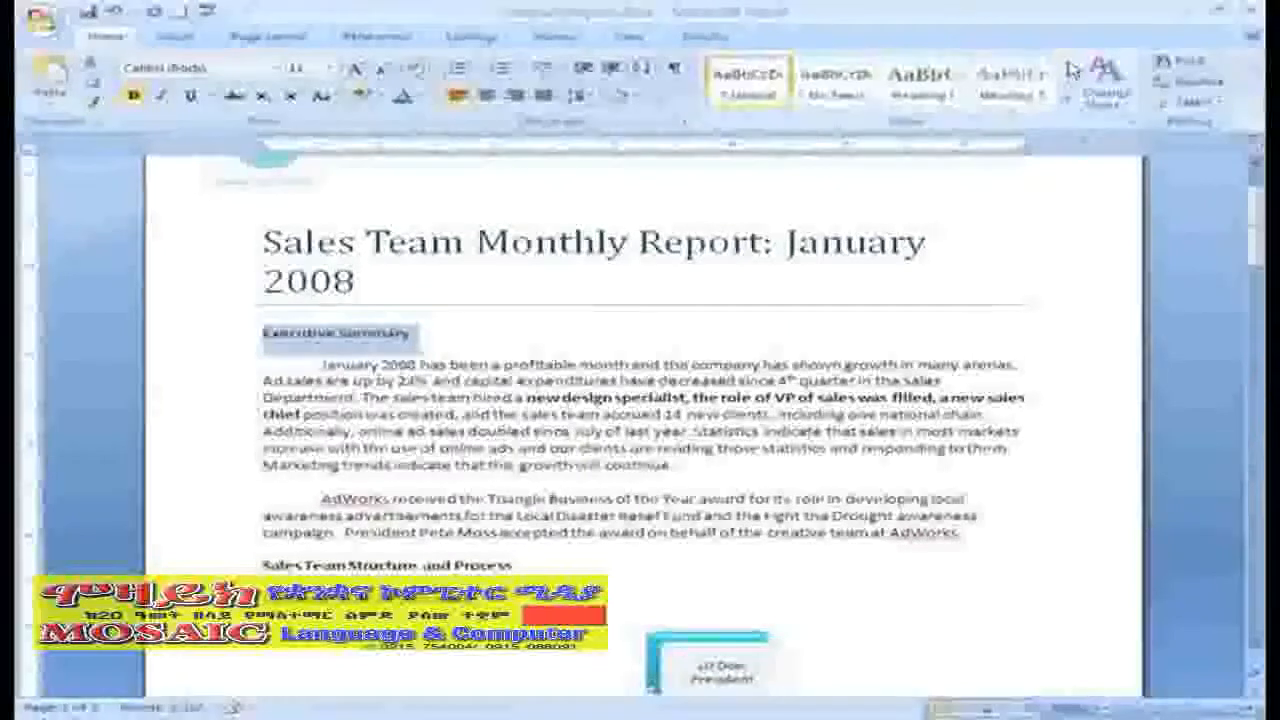
left_click(921, 80)
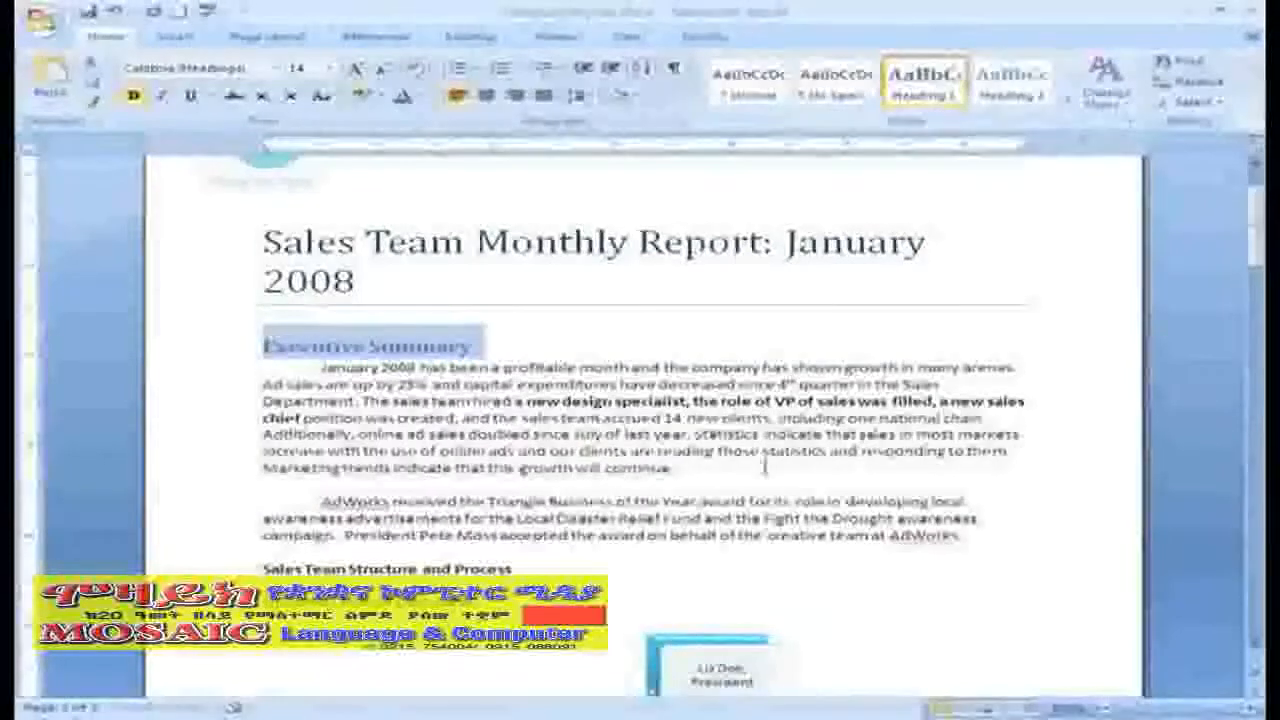
Apply the Heading 1 style to the "Sales Team Structure and Process" line and deselect it.
scroll(765, 465, "down", 3)
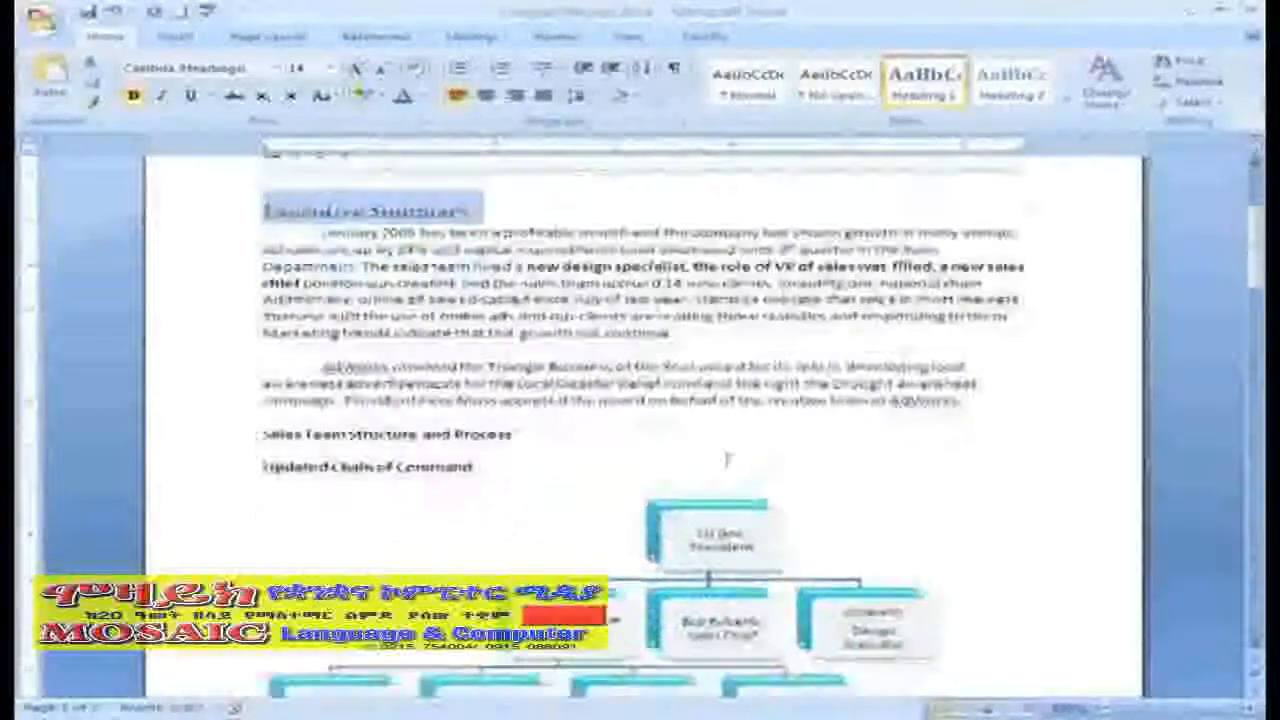
left_click_drag(526, 435, 295, 437)
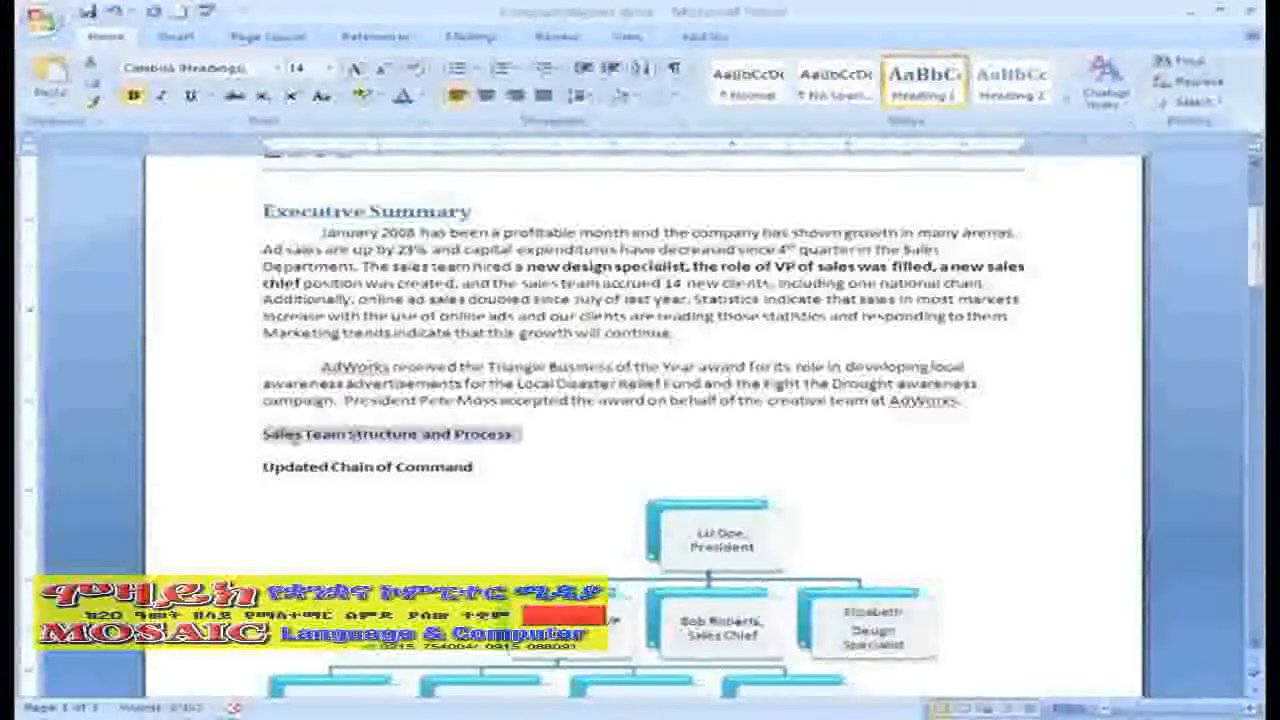
left_click(912, 90)
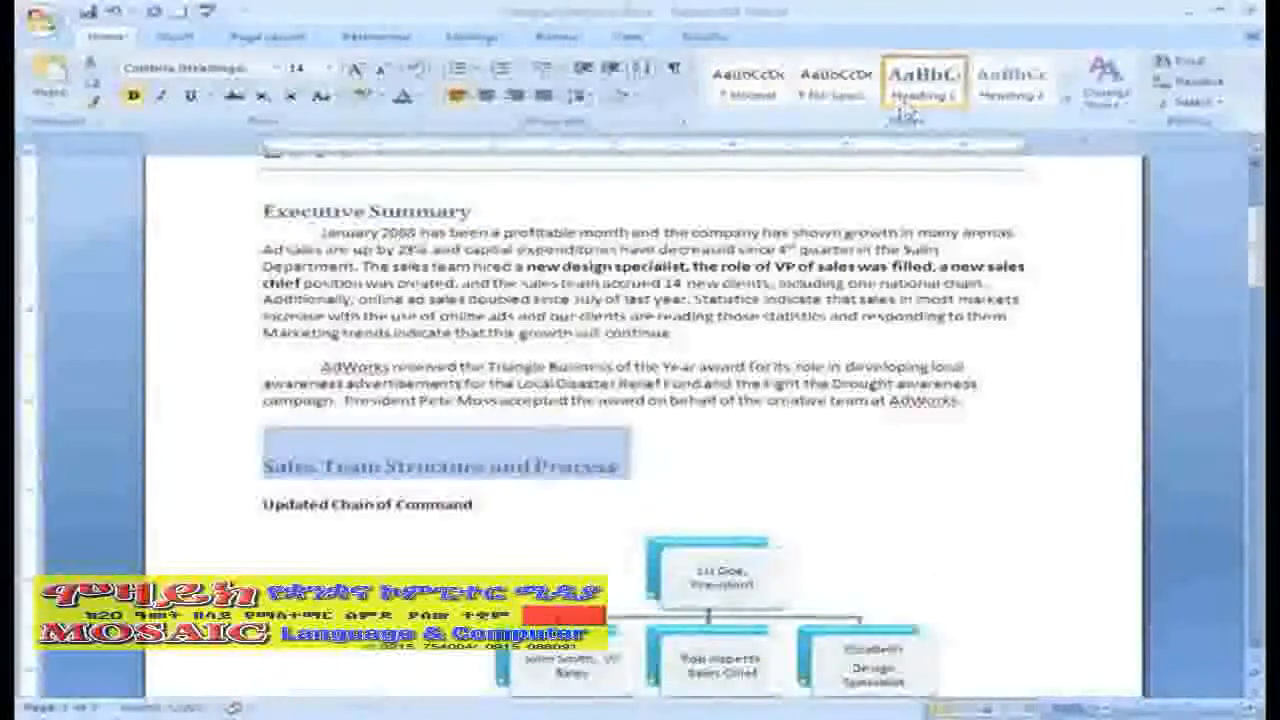
left_click(537, 550)
left_click(652, 446)
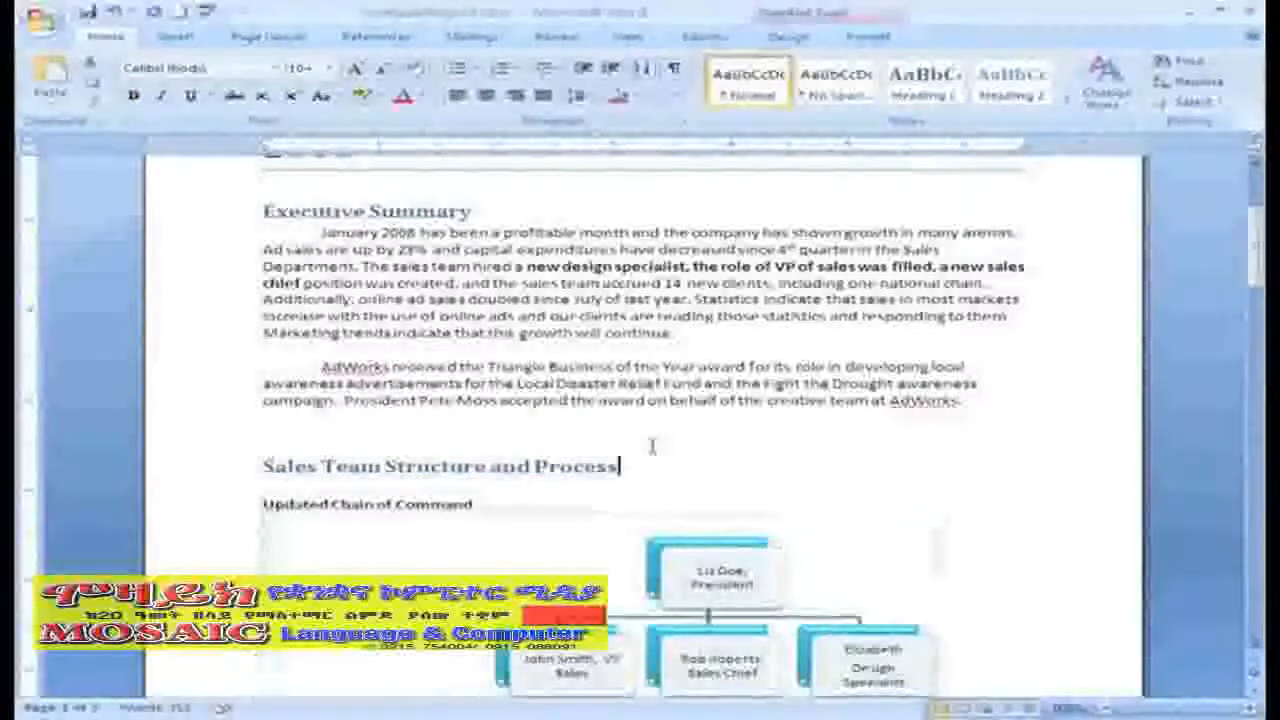
Apply the Heading 2 style to the "Updated Chain of Command" and "Process" lines above the two diagrams.
left_click_drag(478, 505, 268, 507)
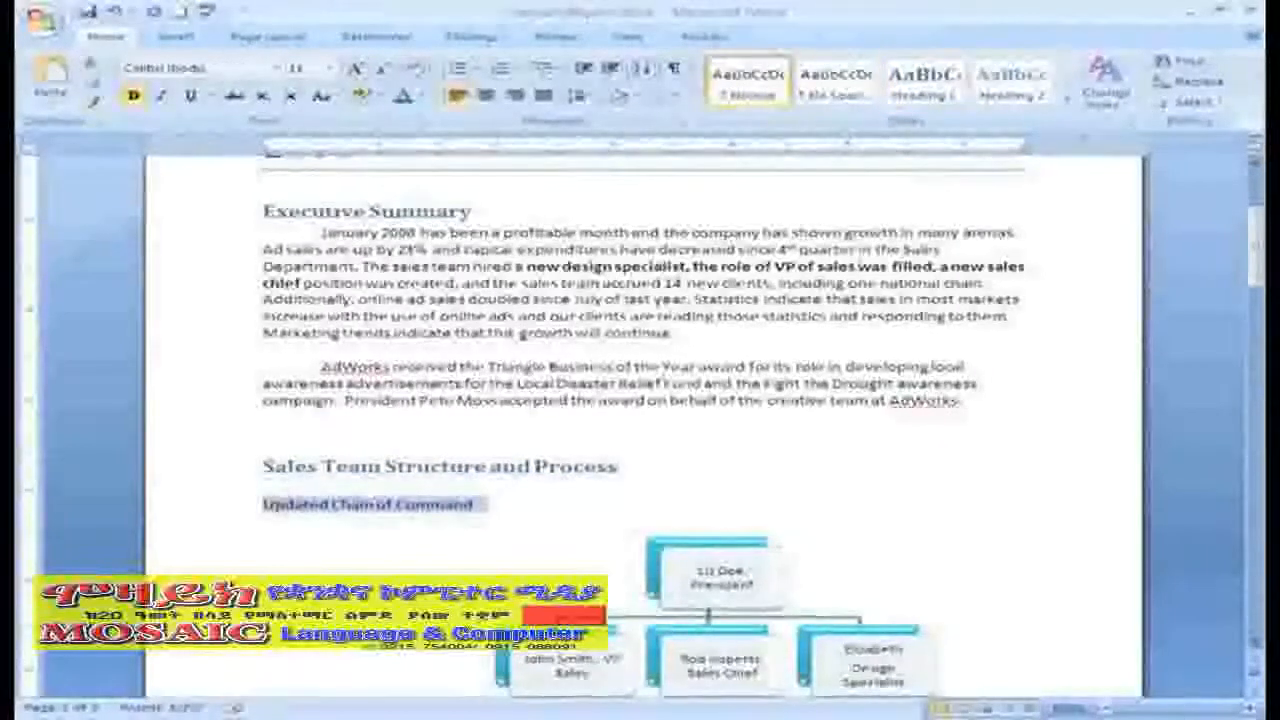
left_click(1015, 85)
scroll(350, 565, "down", 3)
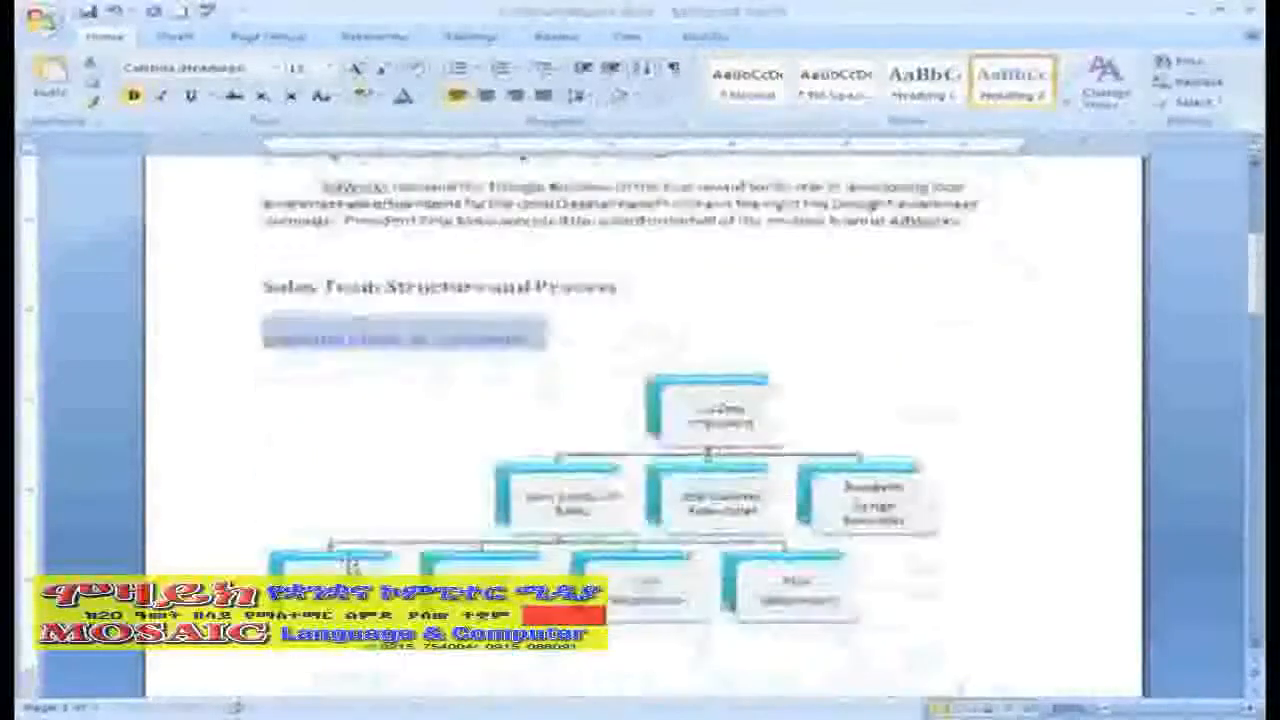
scroll(350, 565, "down", 9)
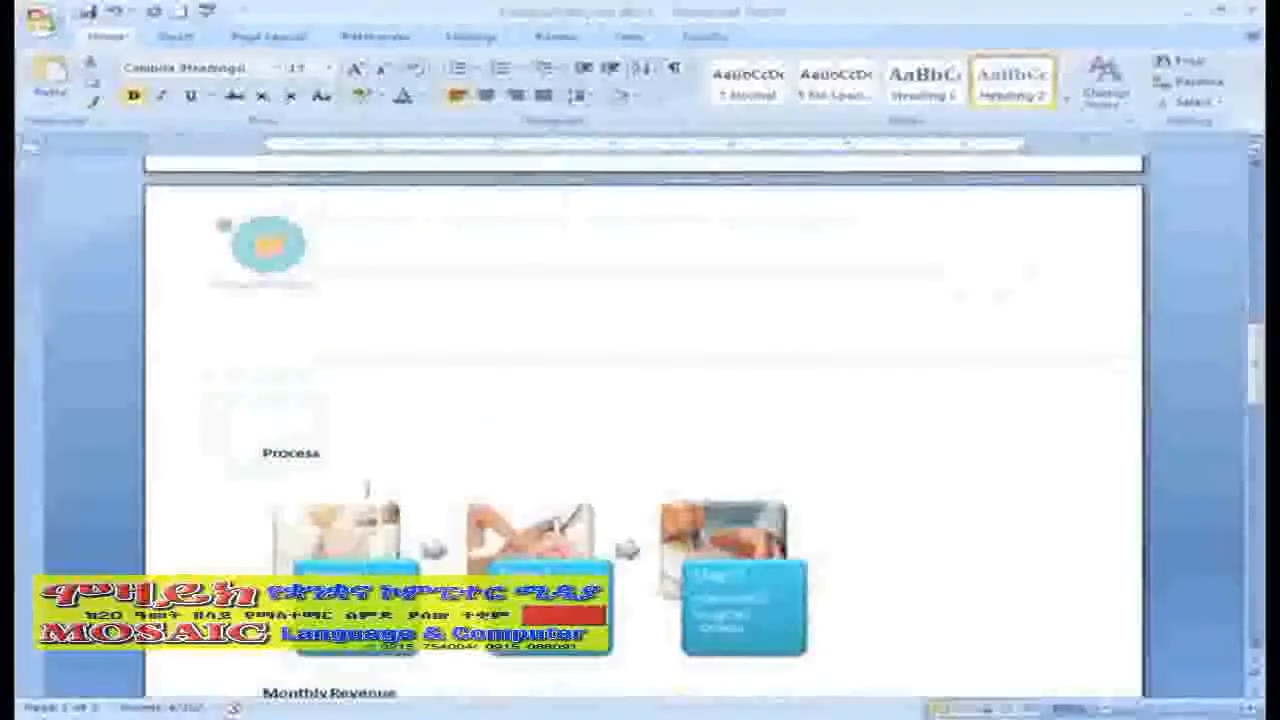
left_click_drag(331, 449, 246, 449)
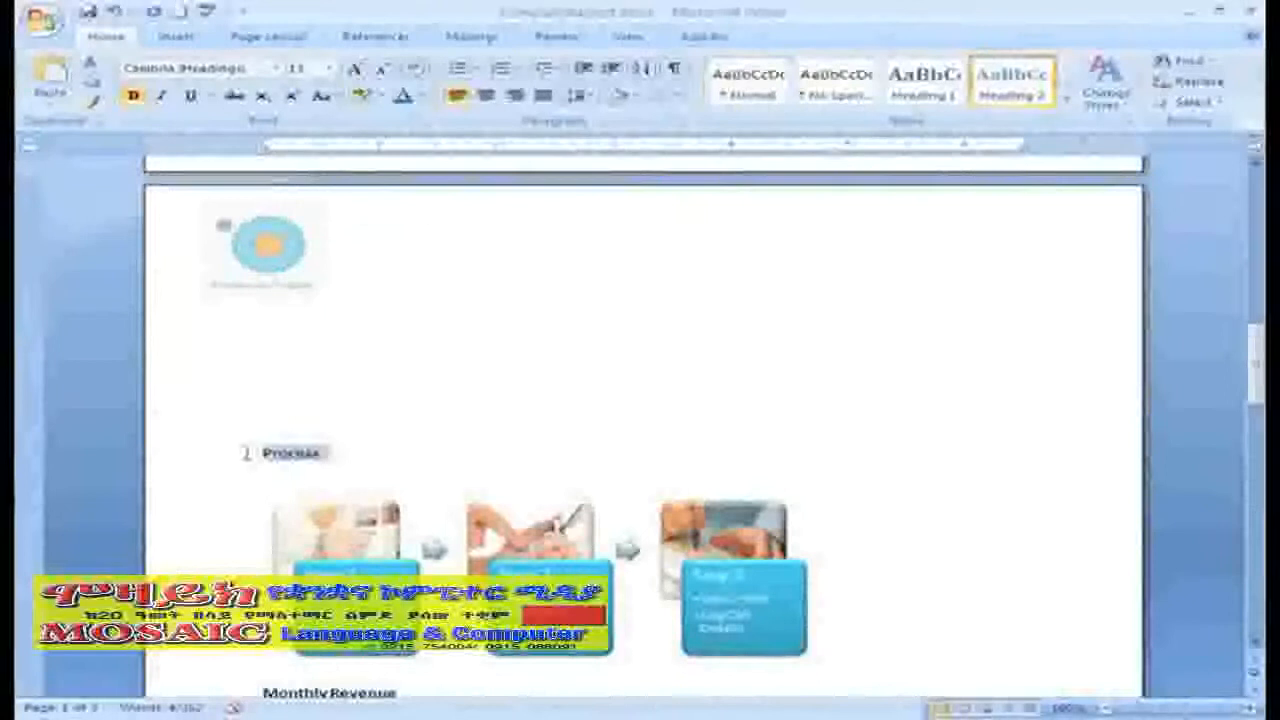
left_click(1005, 85)
left_click(299, 422)
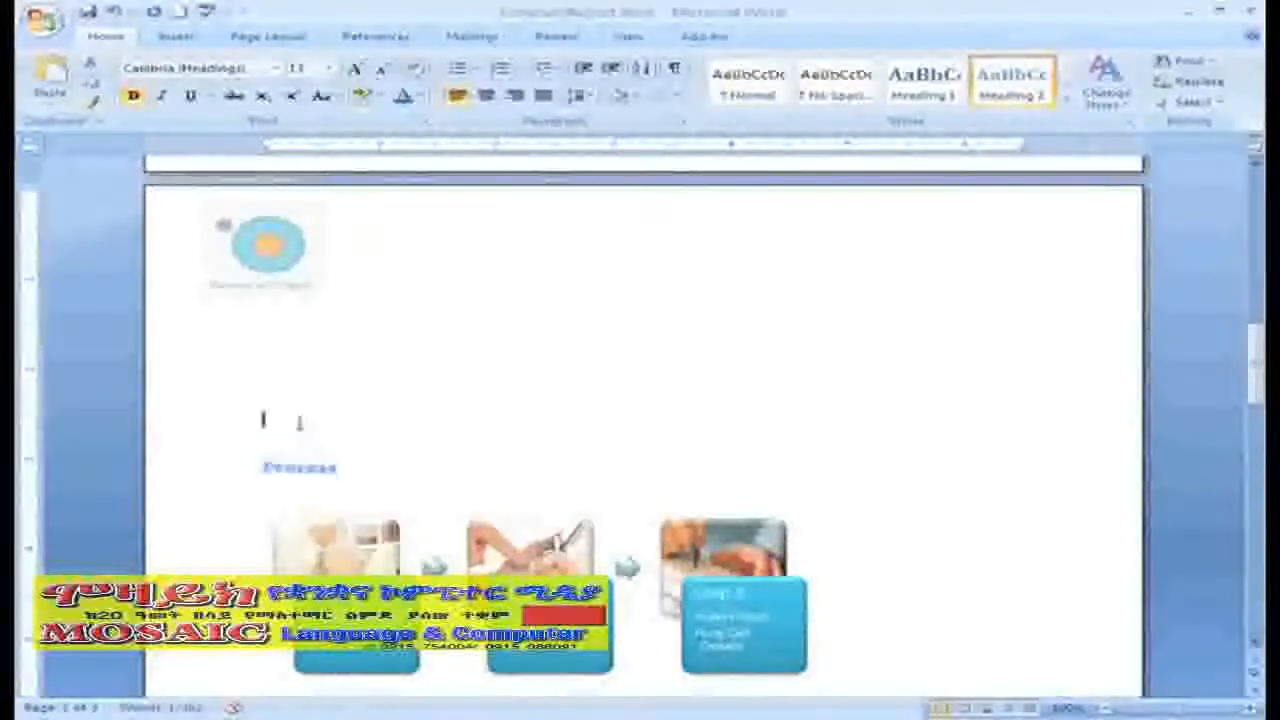
Apply the Heading 1 style to the "Monthly Revenue" line below the process diagram.
scroll(425, 418, "down", 5)
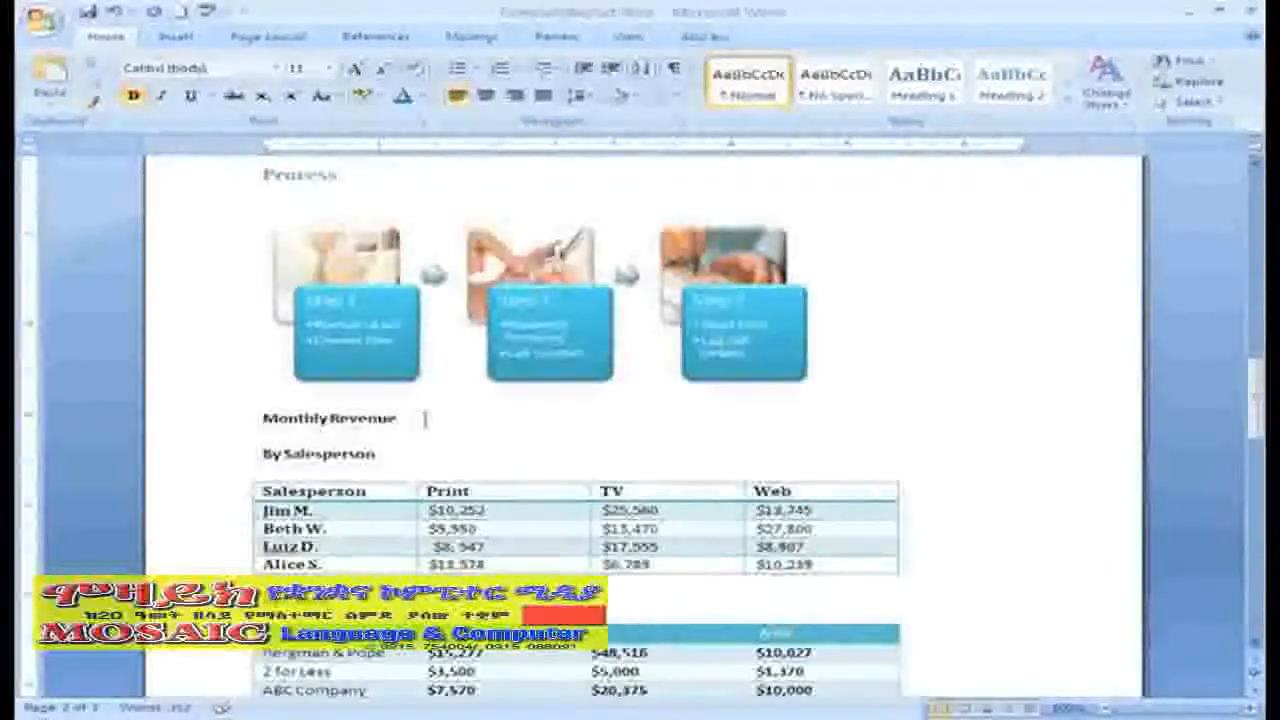
left_click_drag(425, 418, 262, 418)
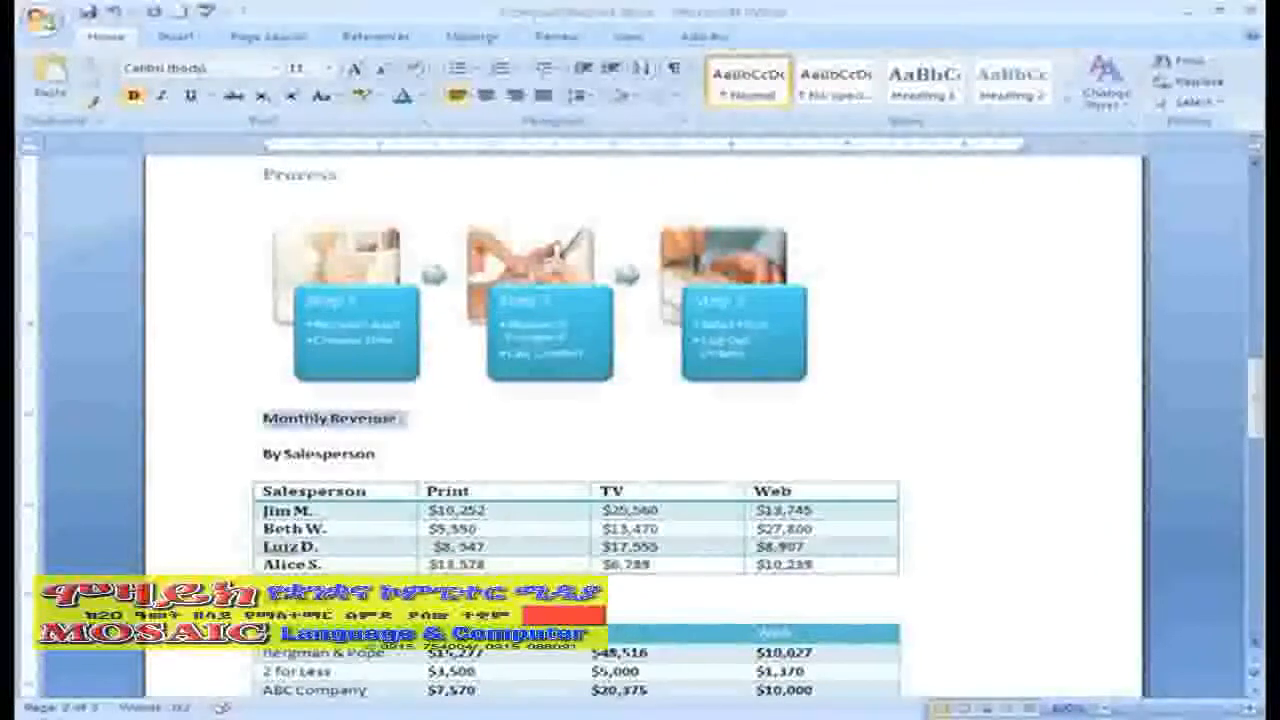
left_click(937, 92)
Apply the Heading 2 style to the "By Salesperson" and "By Client" lines above the revenue tables.
left_click_drag(262, 488, 377, 489)
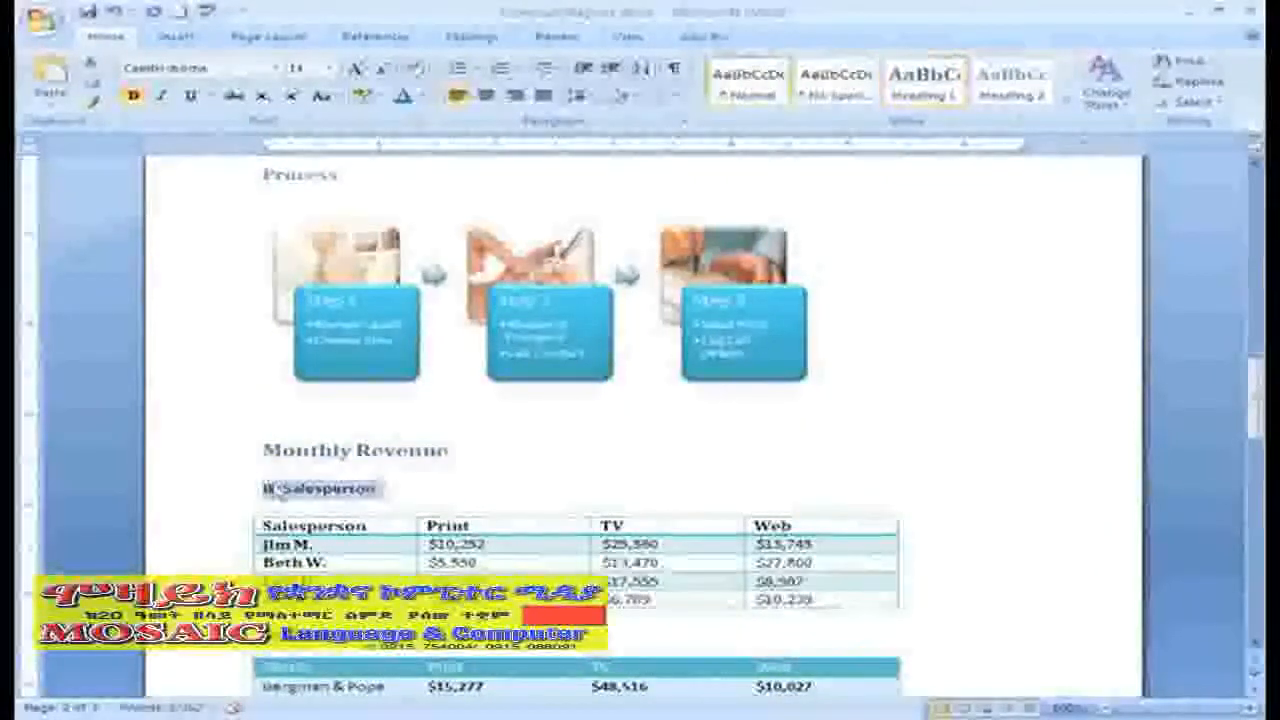
left_click(1012, 80)
scroll(408, 511, "down", 3)
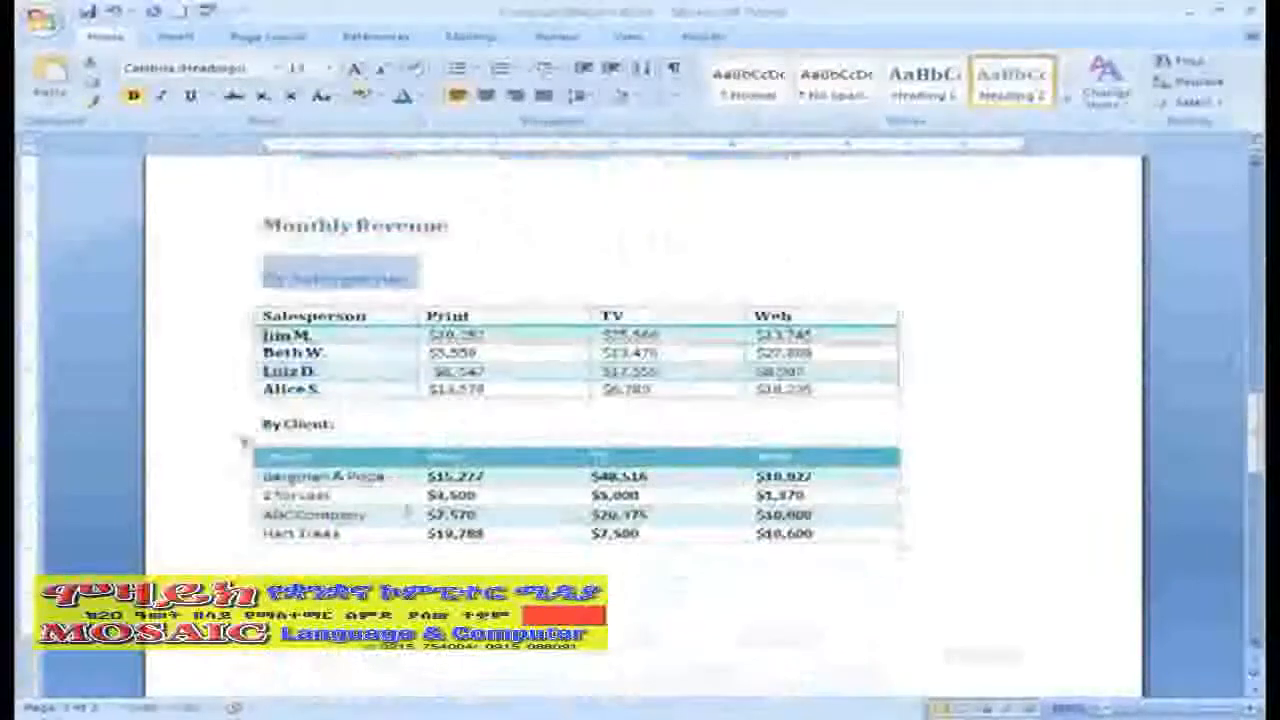
left_click(245, 438)
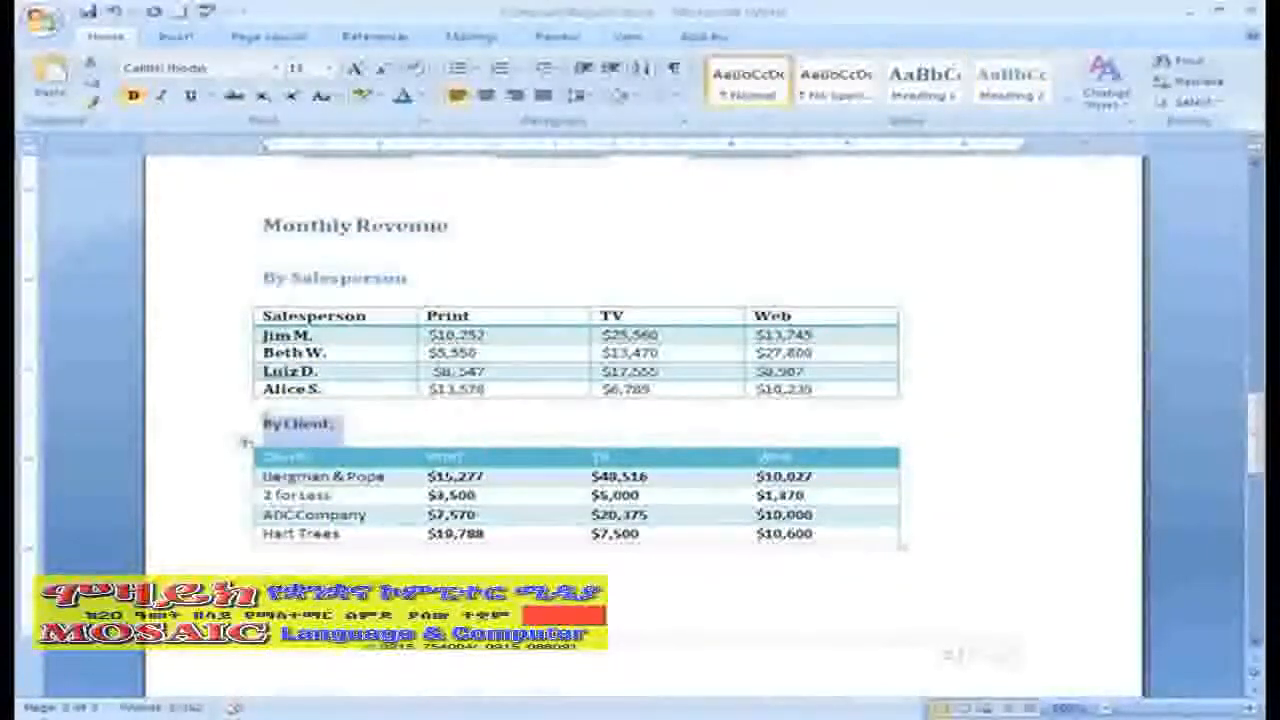
left_click(1001, 90)
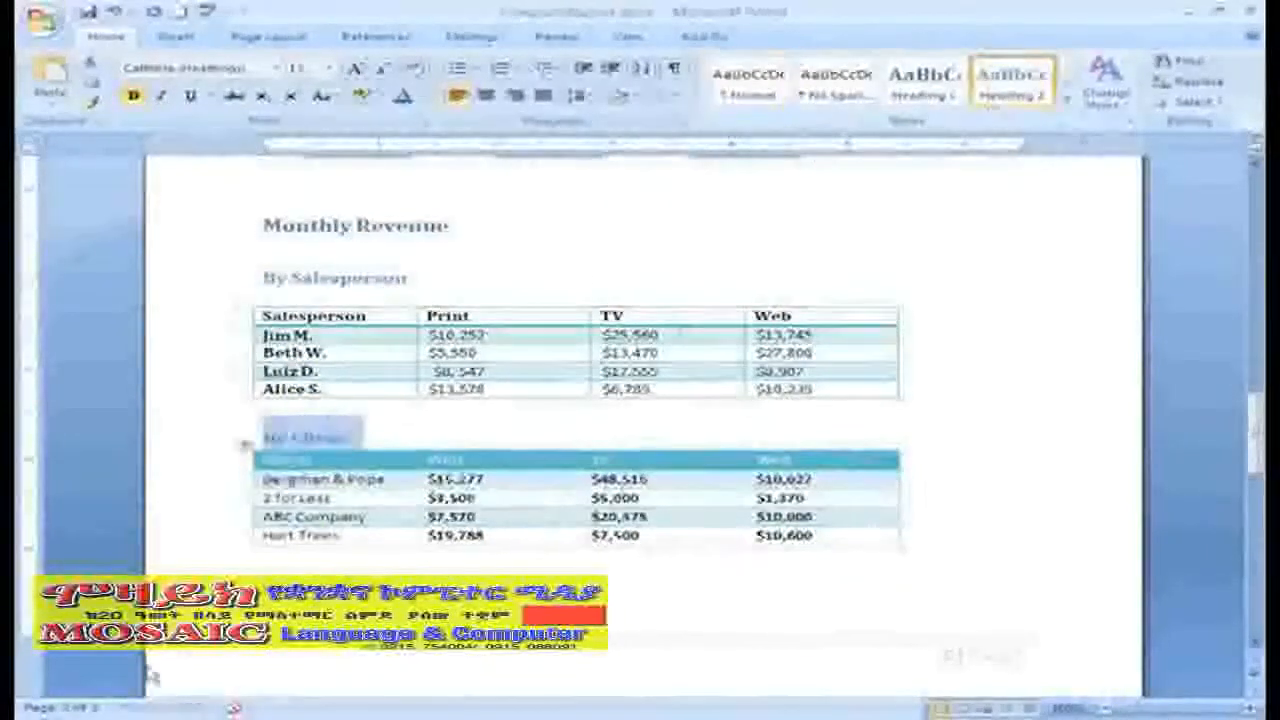
Apply the Heading 1 style to the "Overview Clients" line below the client revenue table.
scroll(400, 480, "down", 2)
left_click(395, 497)
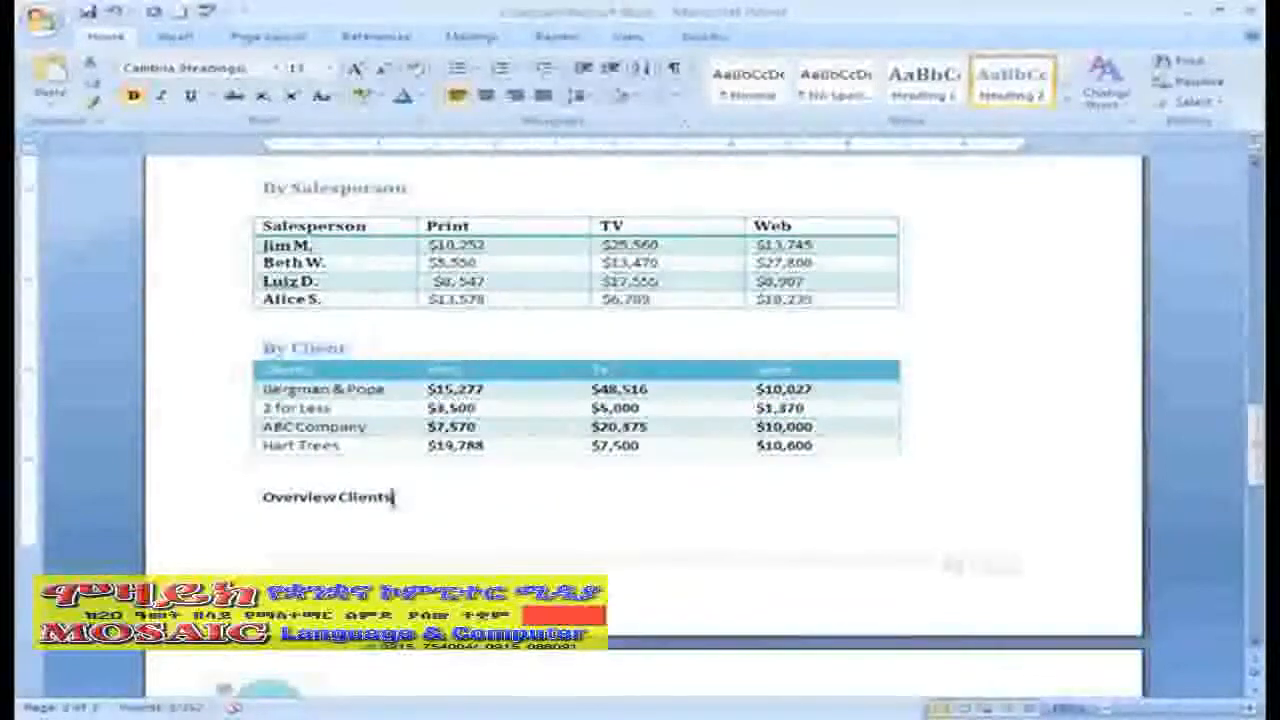
left_click(224, 500)
left_click(920, 88)
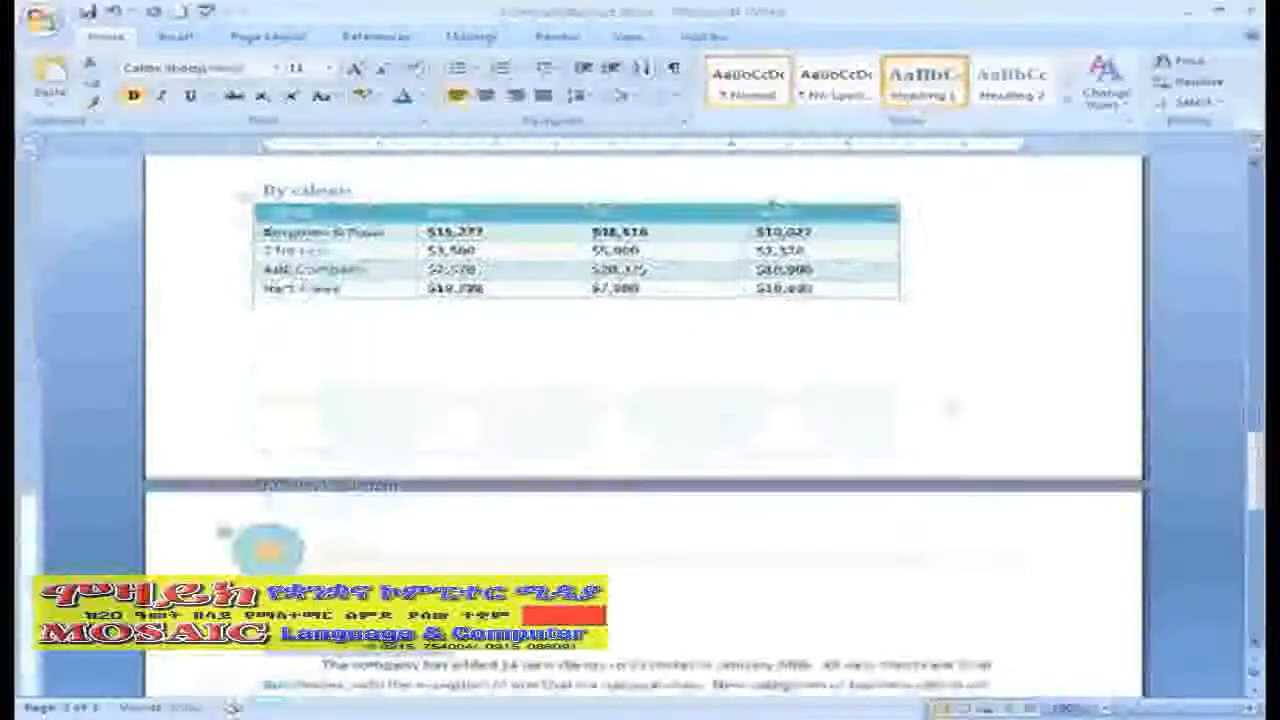
Modify the Title style used by the report title, setting its font size to 20, and deselect the title.
scroll(728, 532, "up", 20)
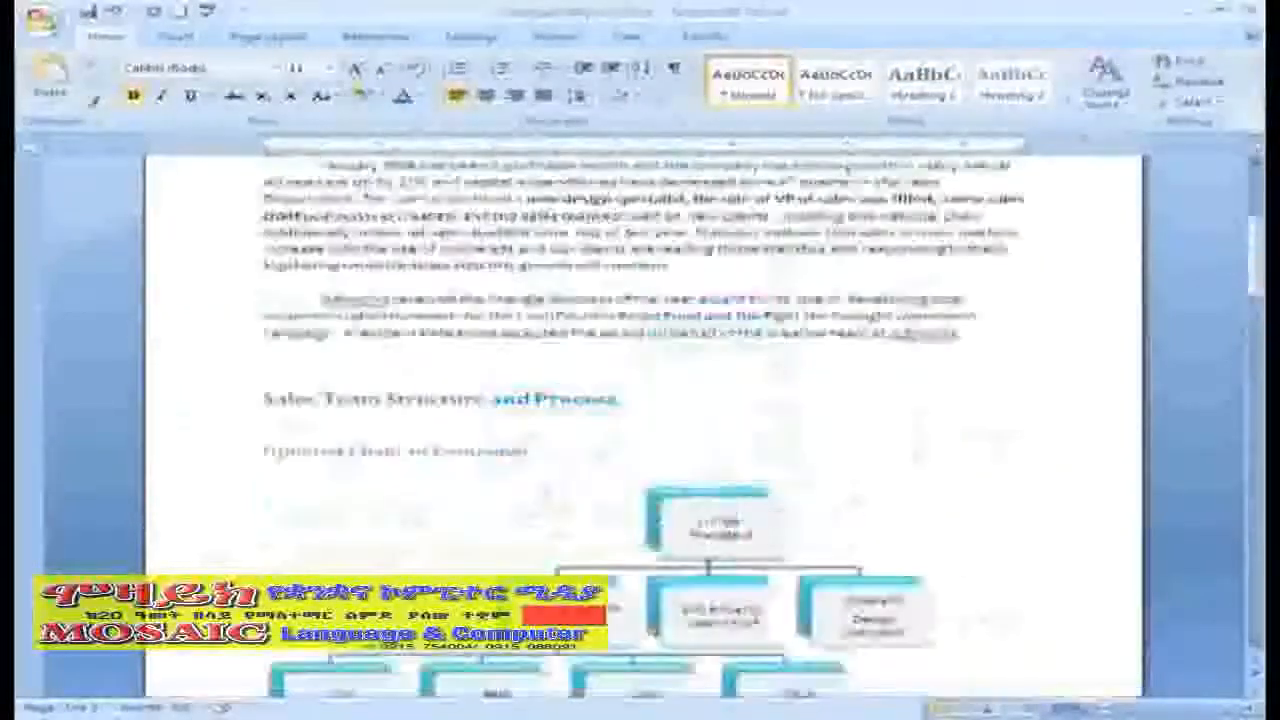
scroll(411, 377, "up", 5)
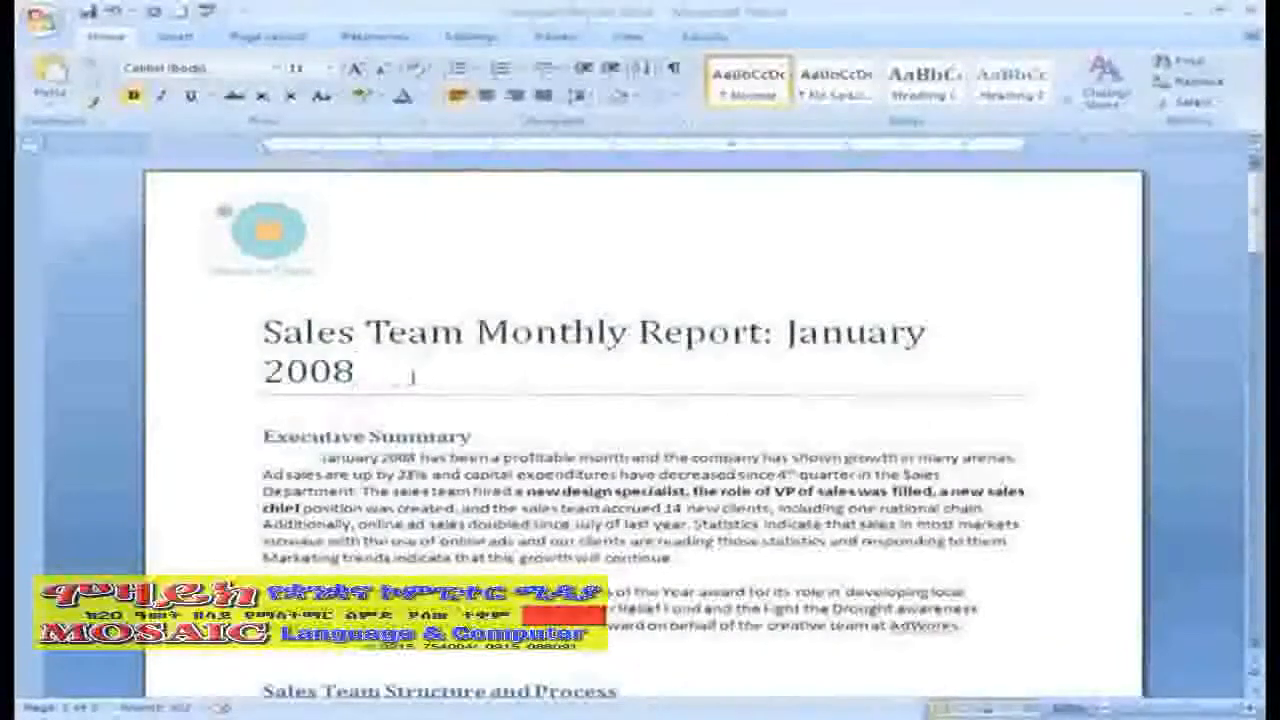
left_click_drag(411, 377, 262, 333)
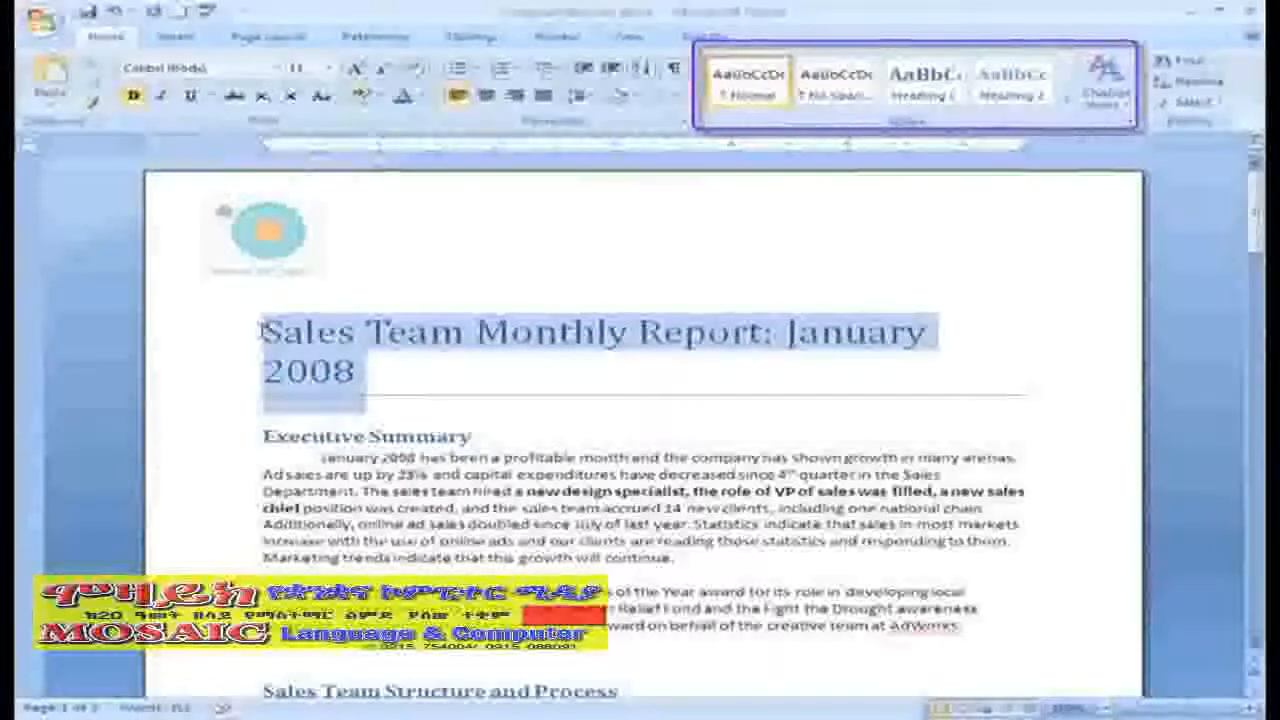
left_click(1068, 87)
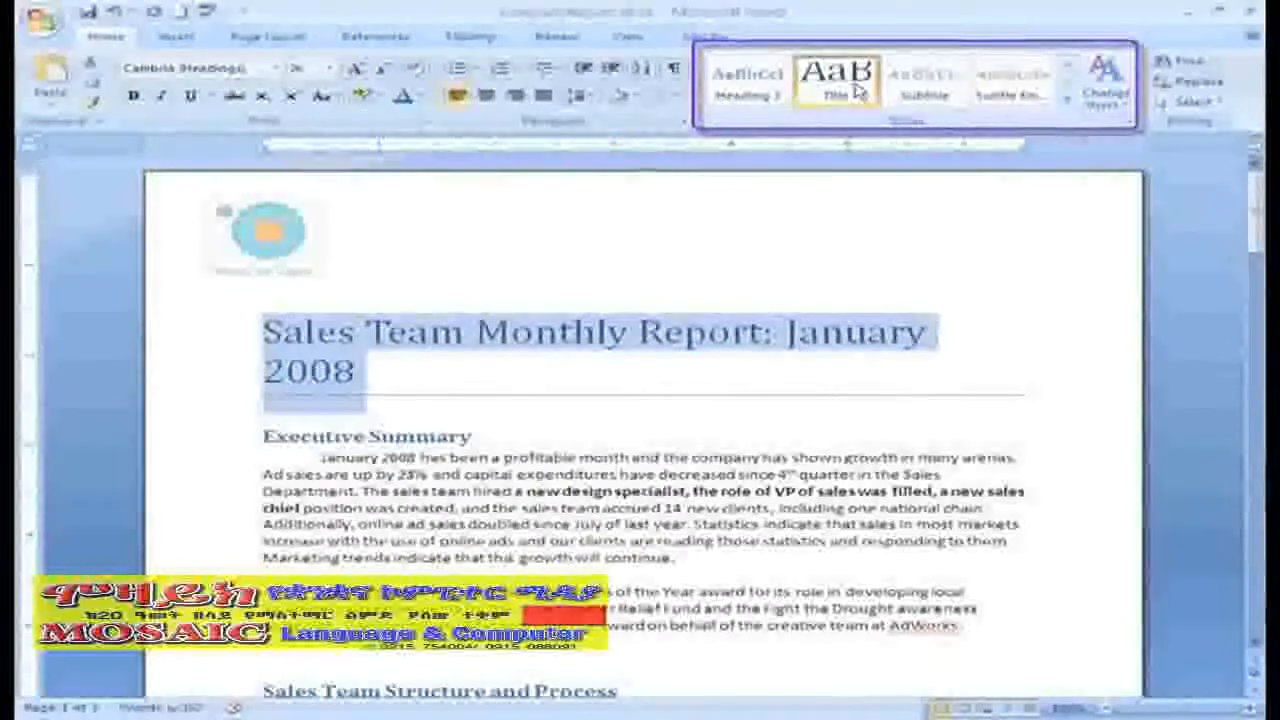
right_click(857, 90)
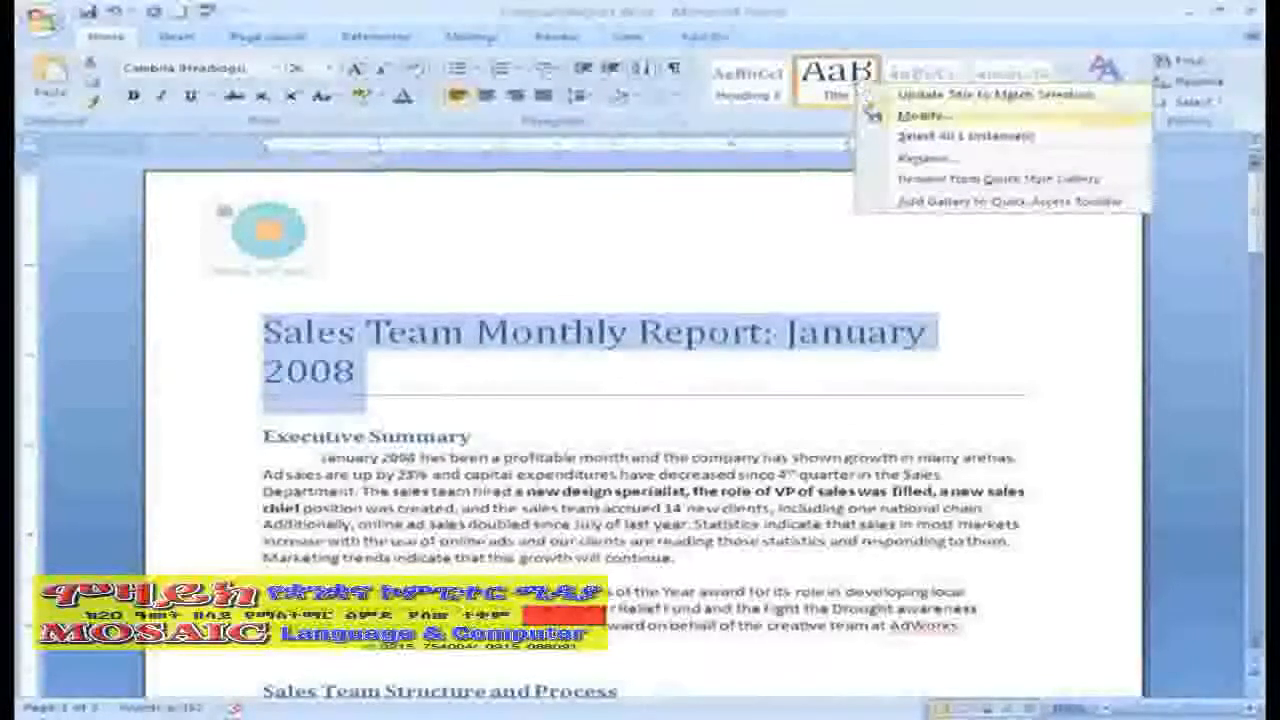
left_click(878, 117)
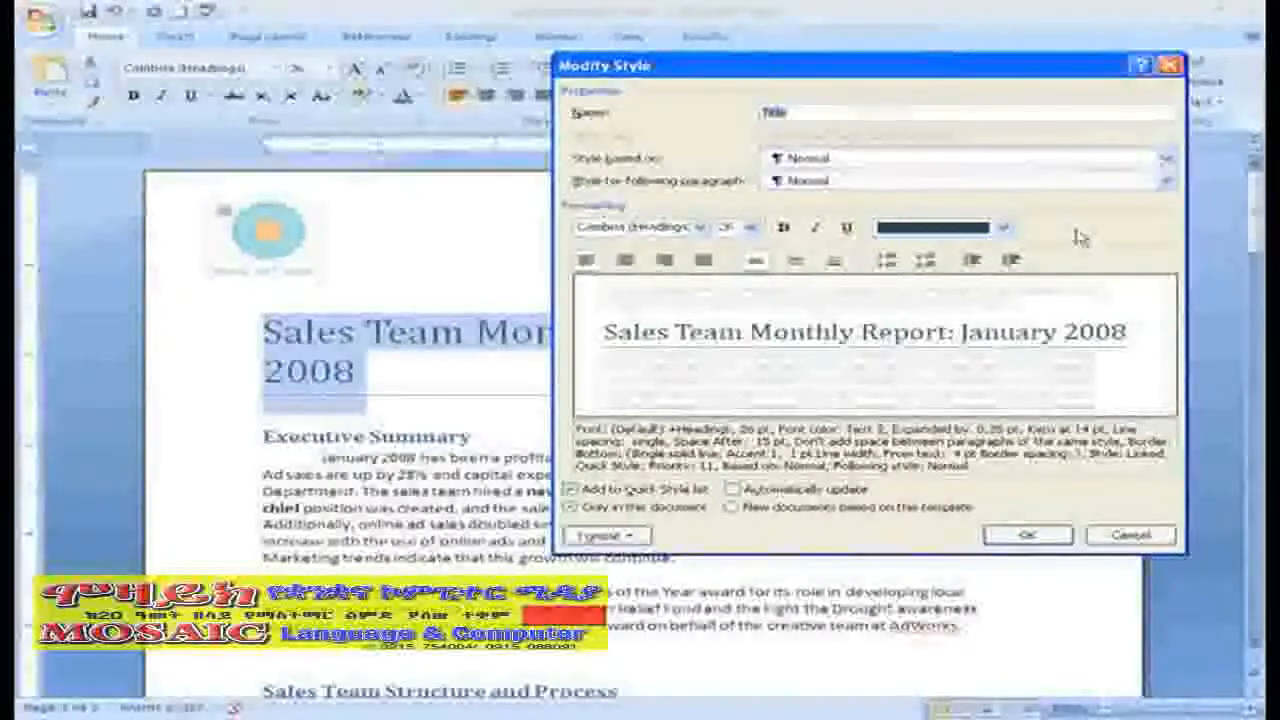
left_click(748, 227)
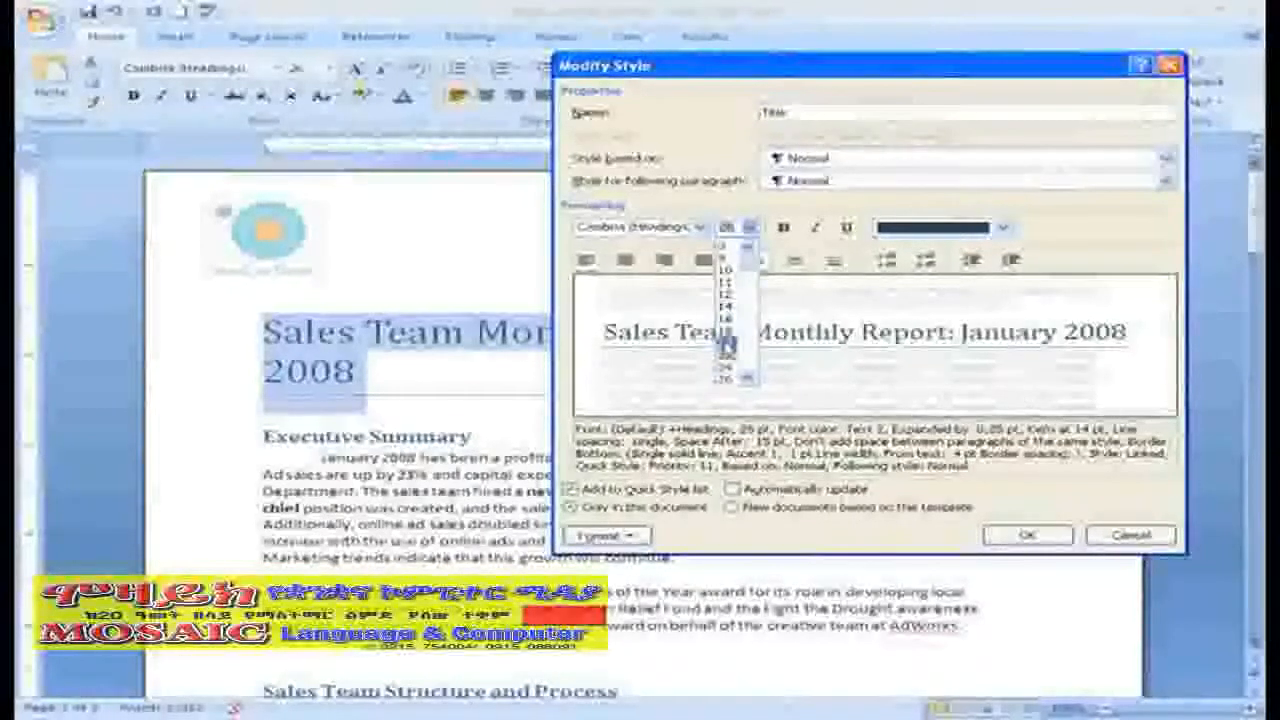
left_click(727, 343)
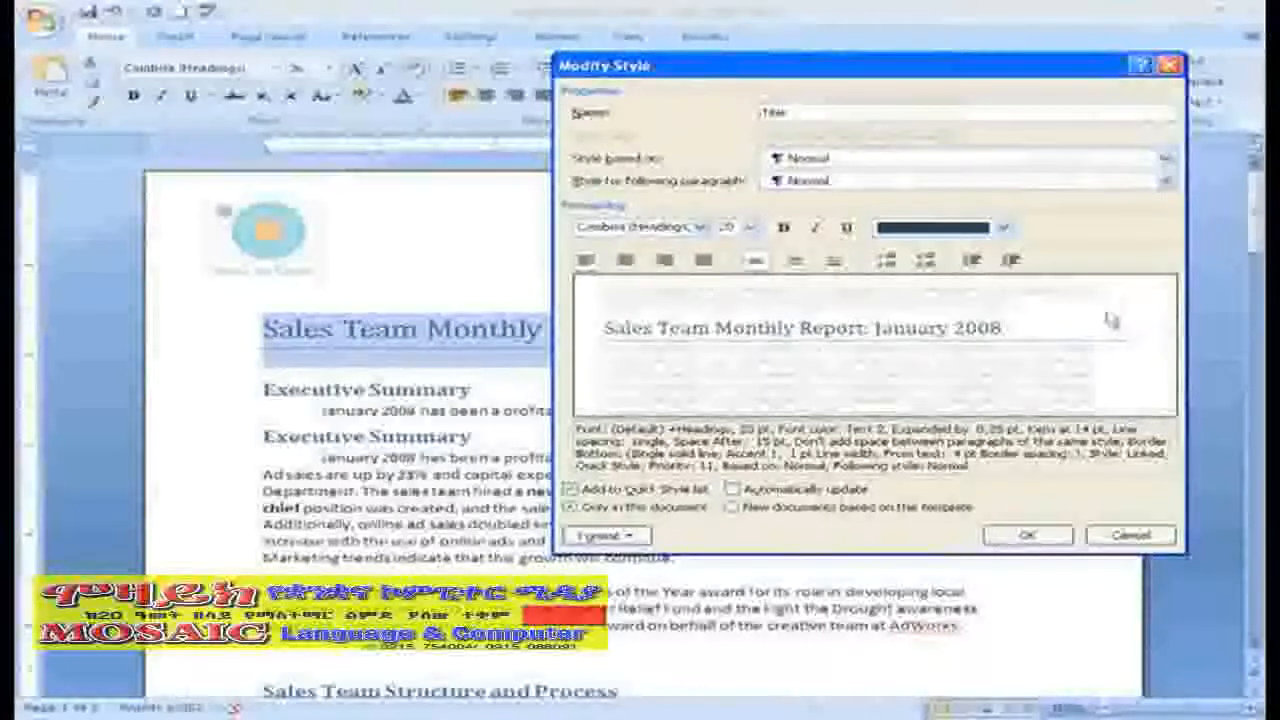
left_click(1048, 532)
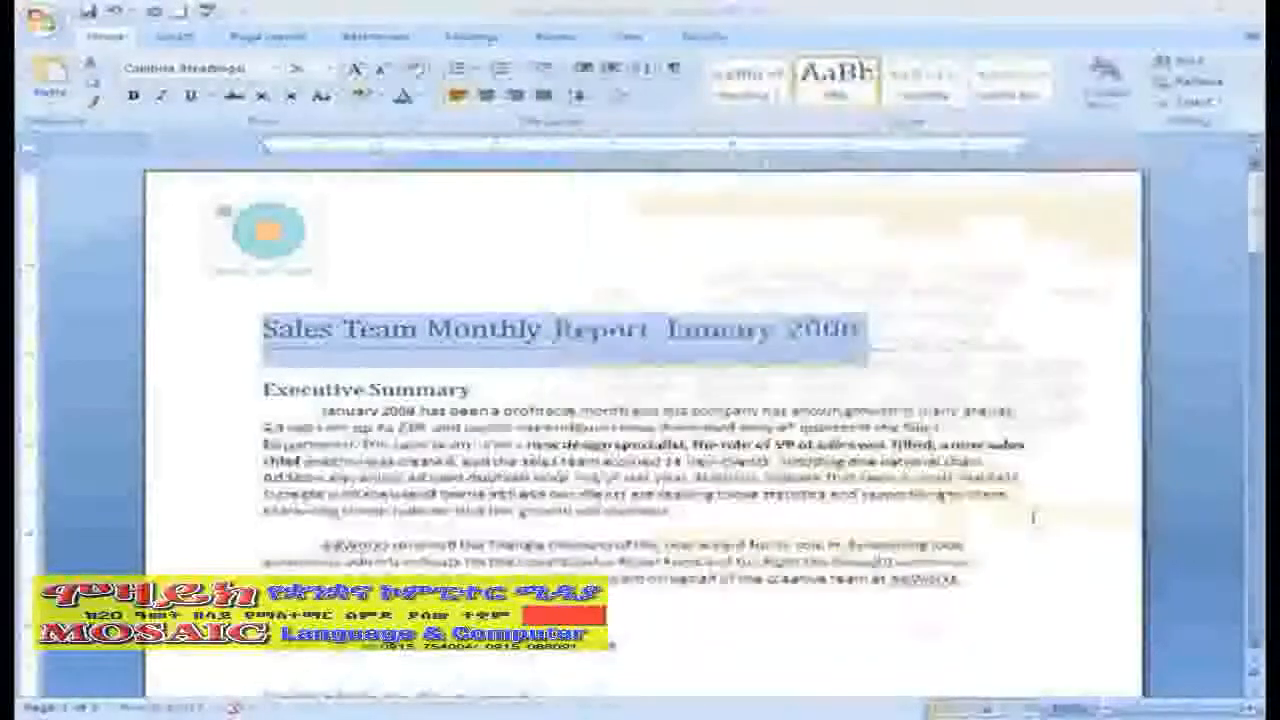
left_click(1040, 340)
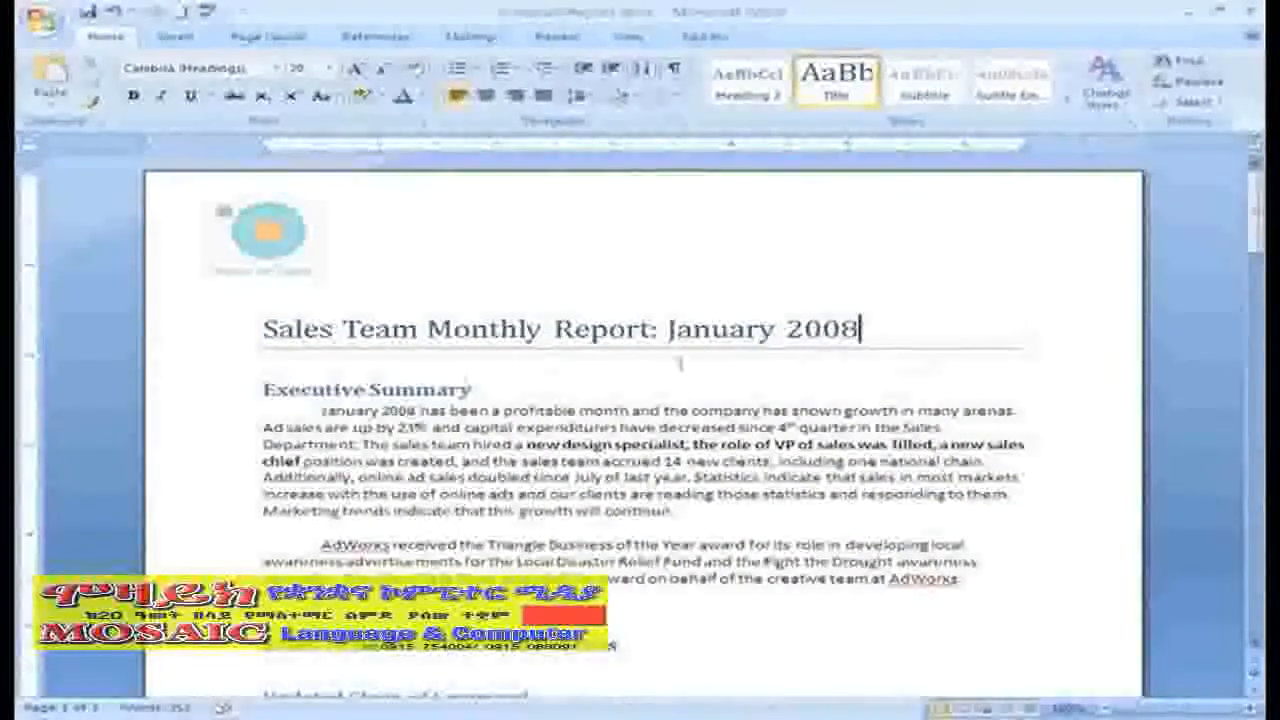
Modify the Heading 1 style used by the "Executive Summary" line, setting its font to Calibri (Body), and check the other headings.
left_click(468, 390)
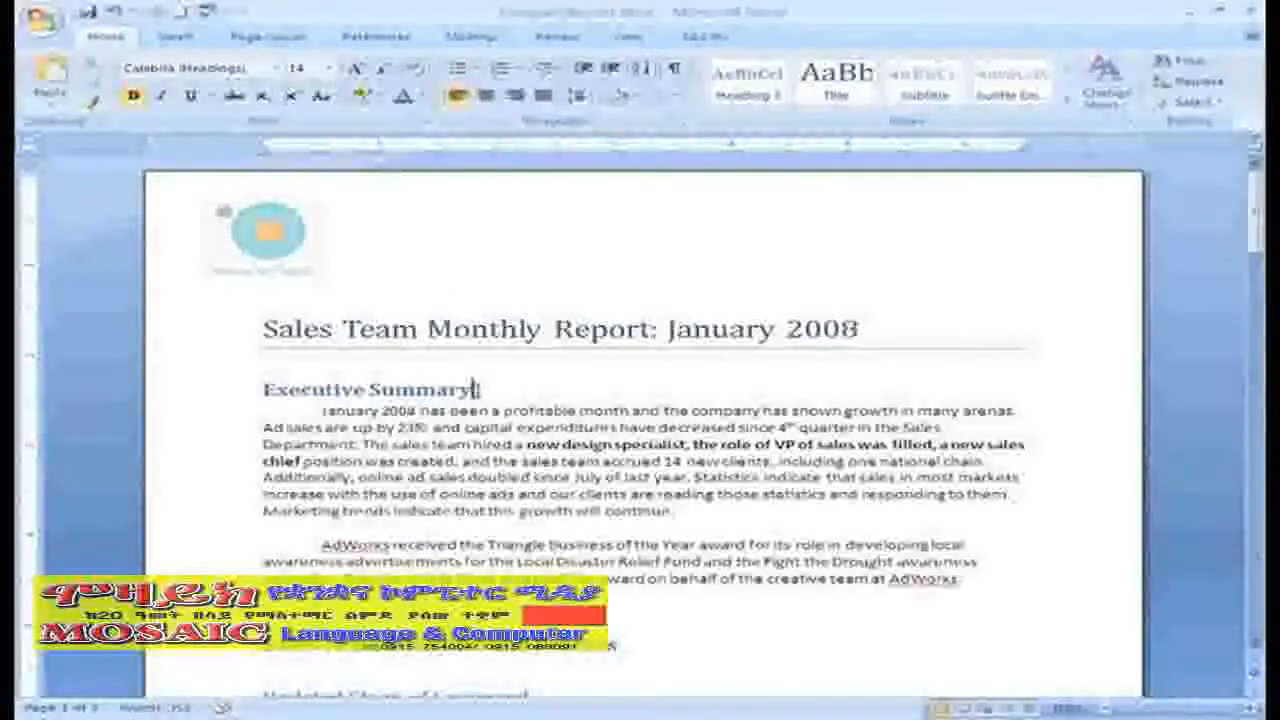
triple_click(476, 390)
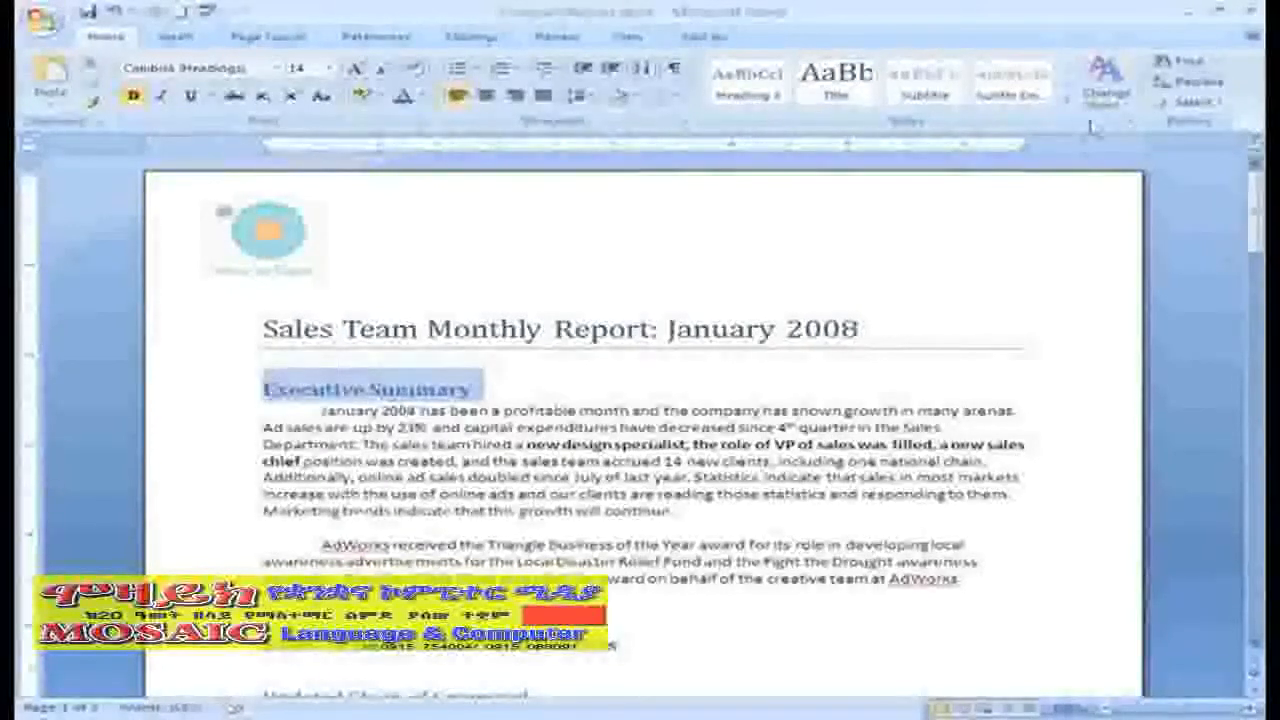
left_click(1068, 74)
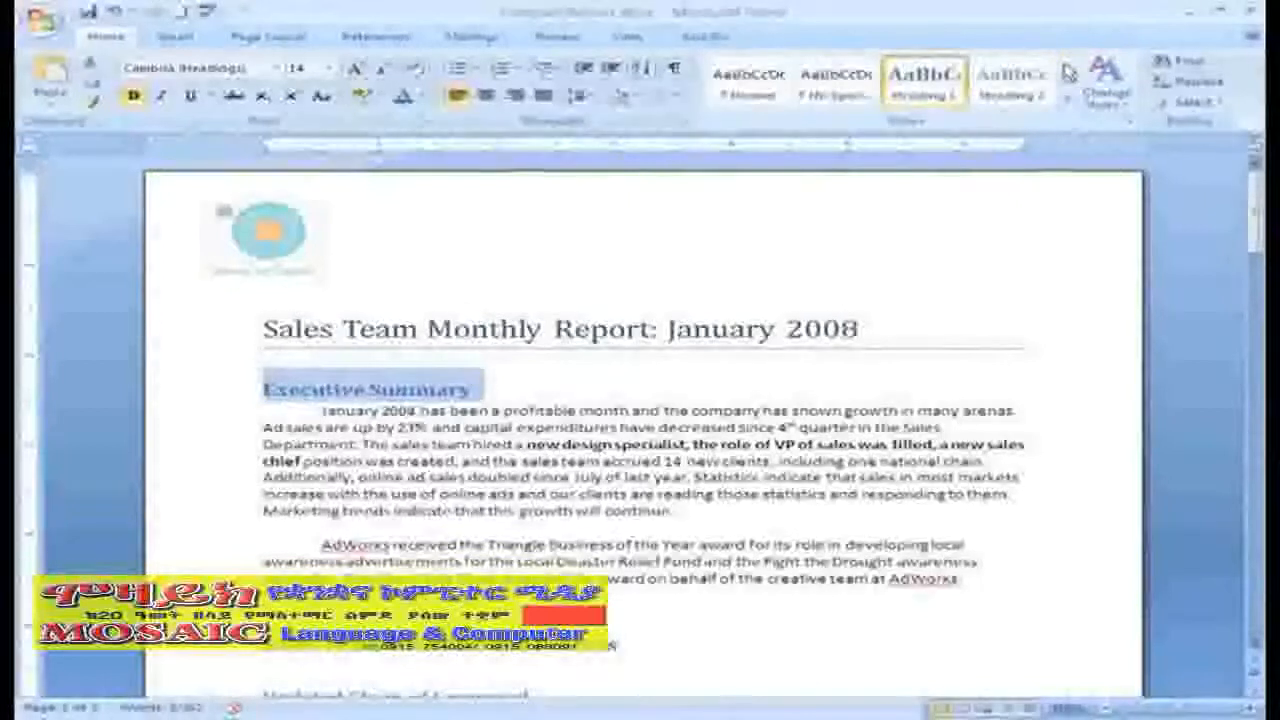
right_click(914, 88)
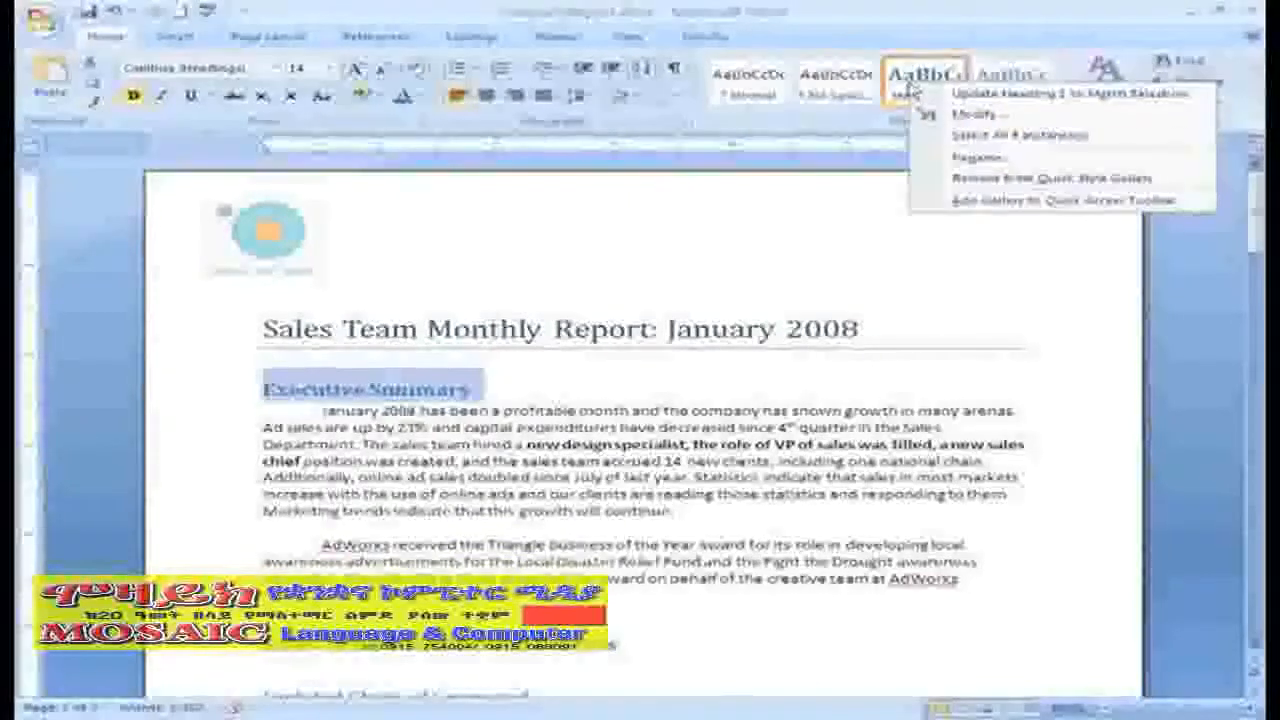
left_click(931, 115)
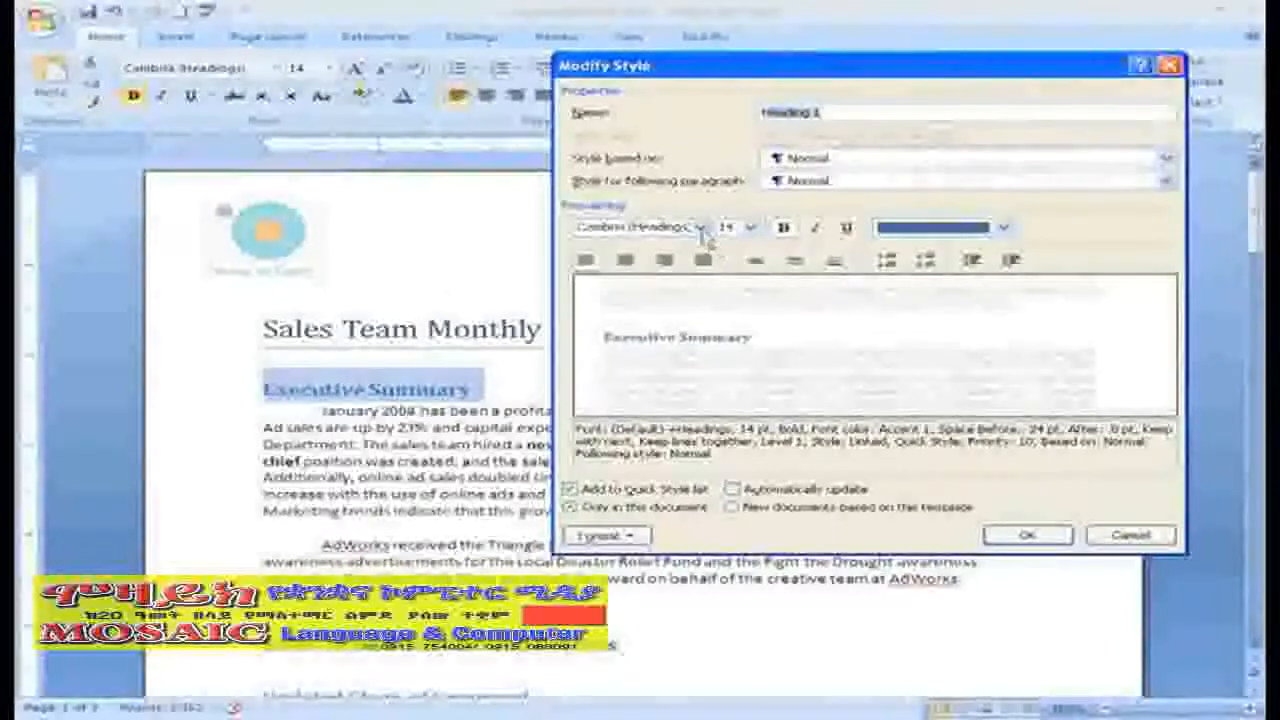
left_click(701, 228)
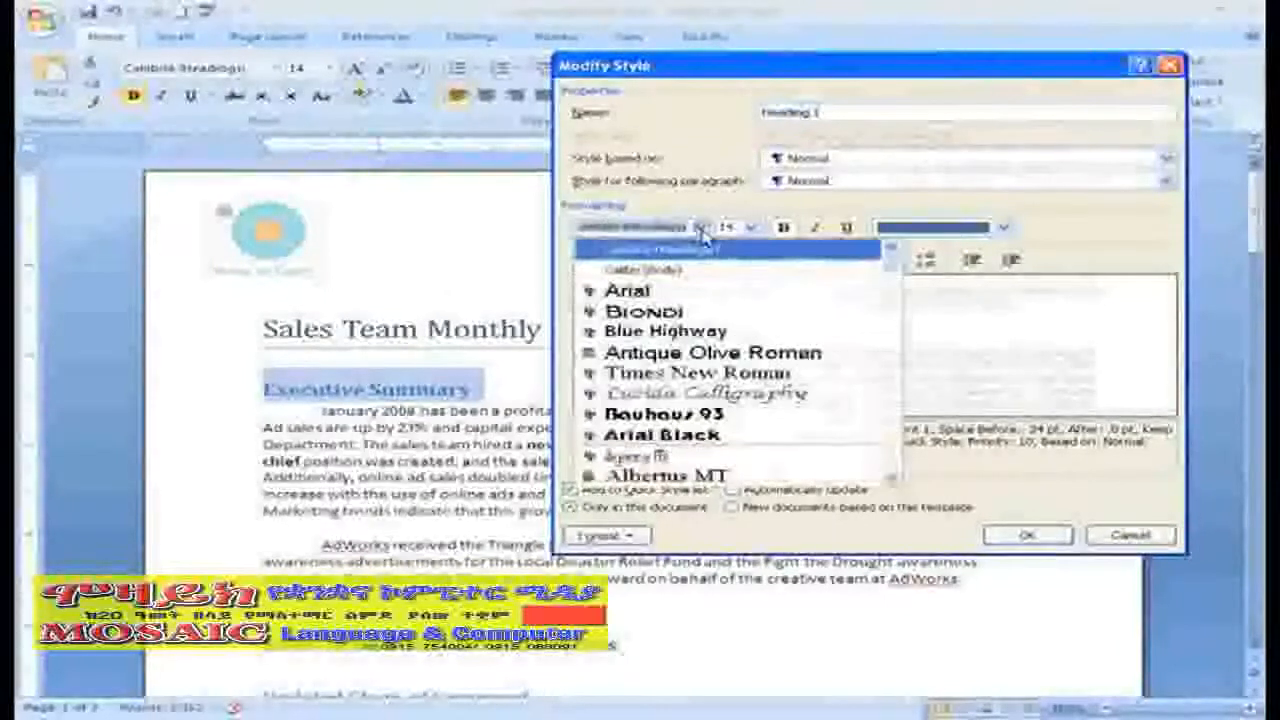
left_click(648, 270)
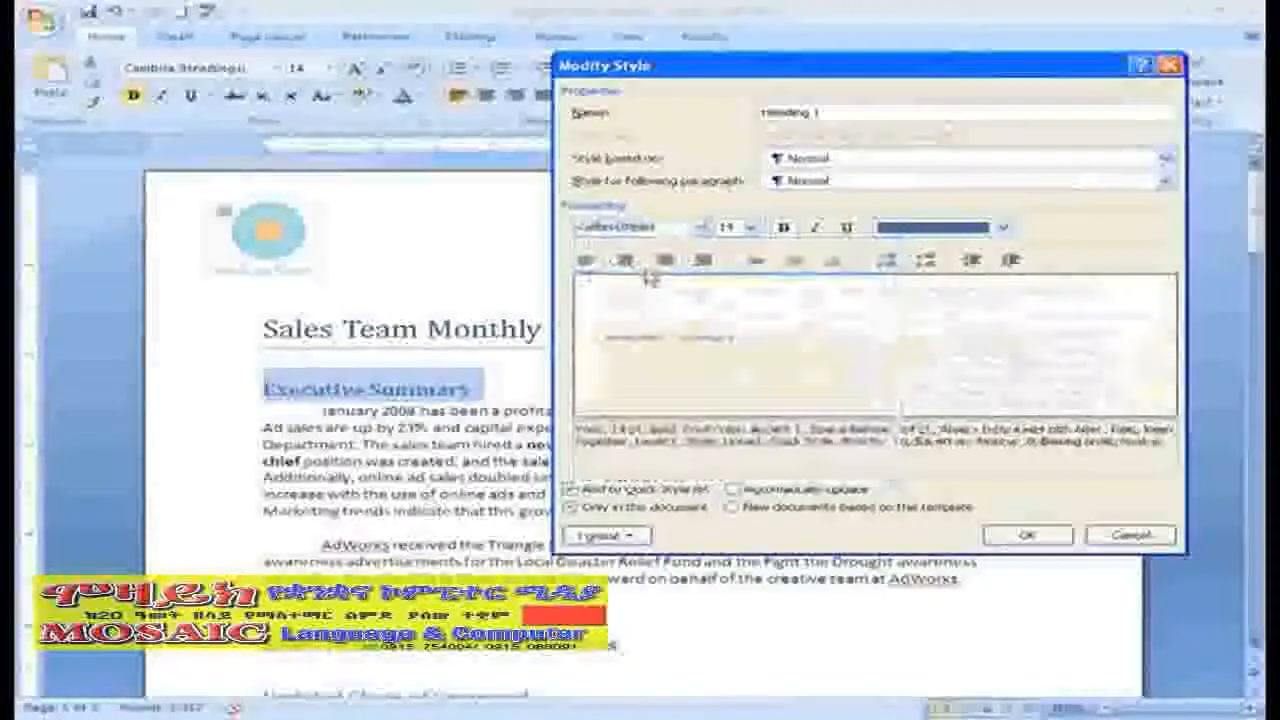
left_click(1030, 537)
scroll(640, 420, "down", 2)
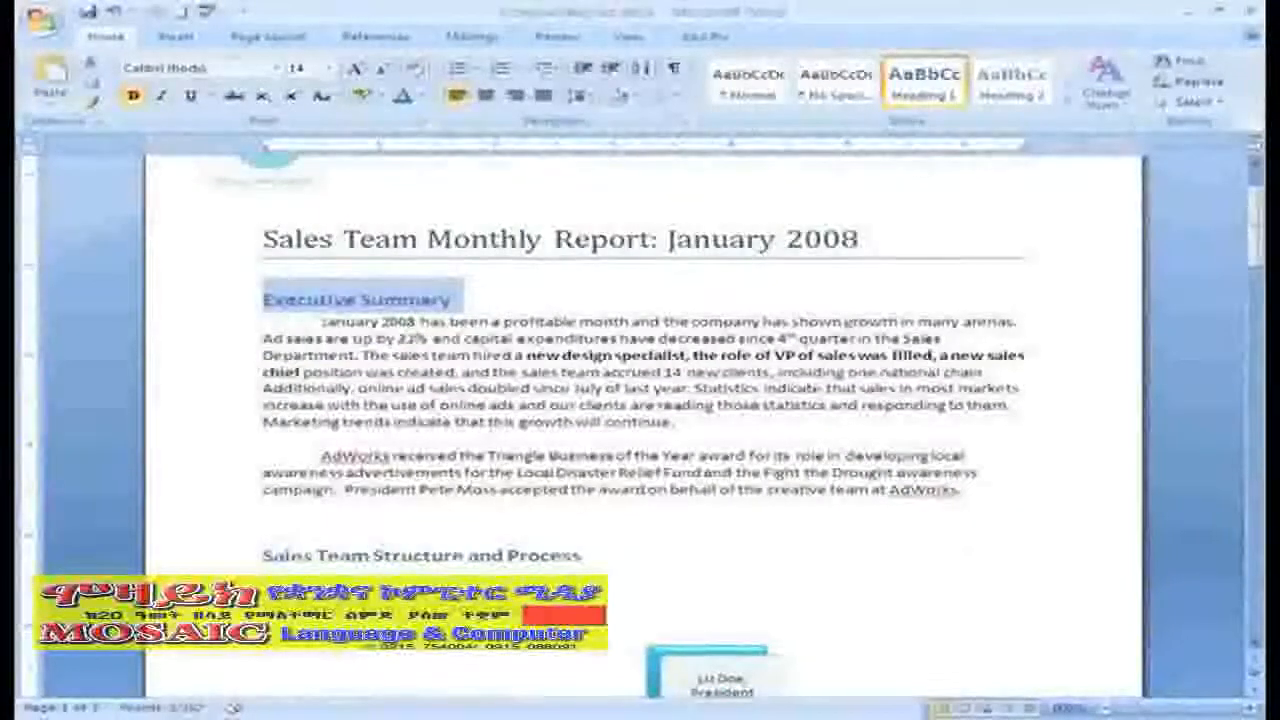
left_click_drag(584, 556, 398, 566)
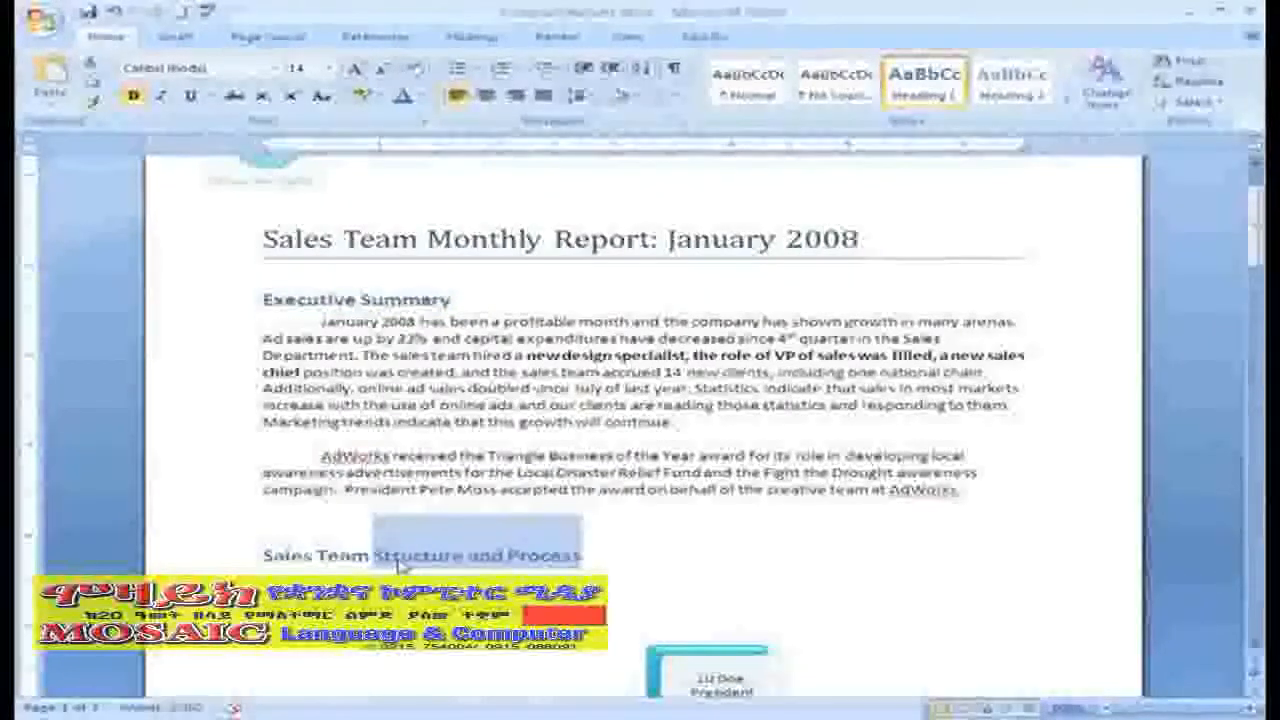
left_click(560, 518)
scroll(560, 518, "up", 2)
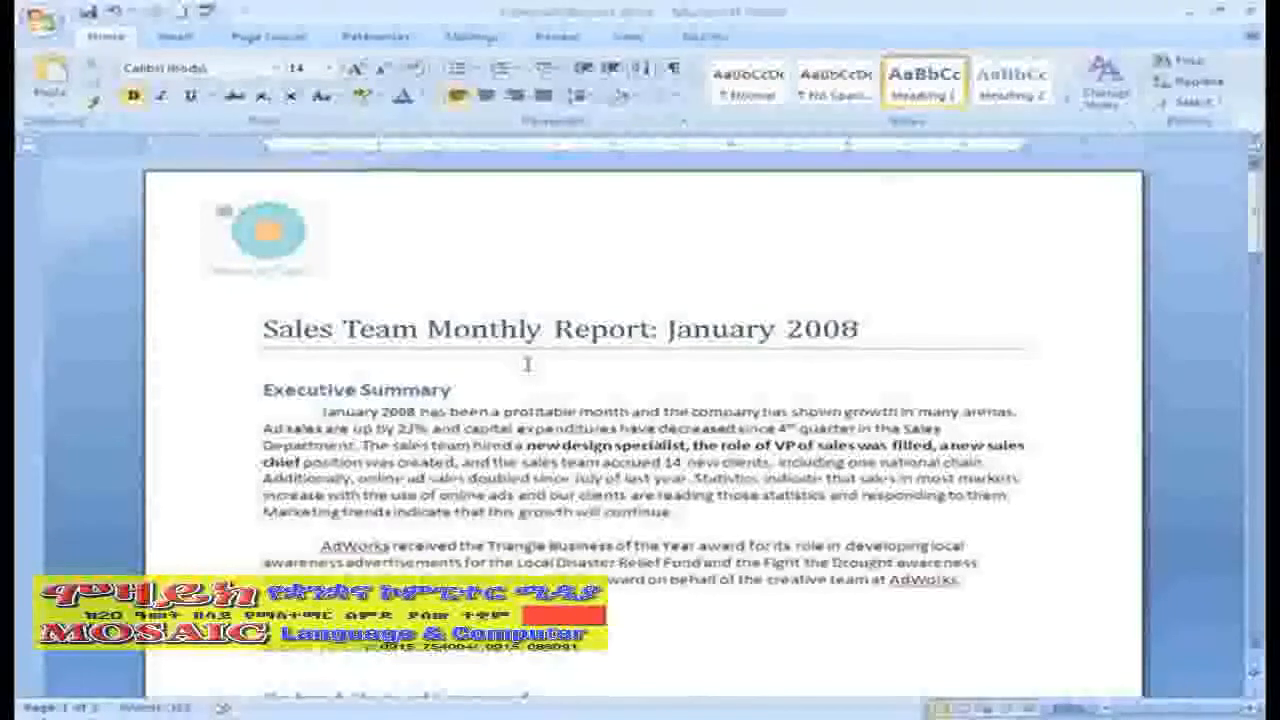
Start a new paragraph style based on the report title's formatting and name it "Weekly Memo Title".
left_click(1003, 332)
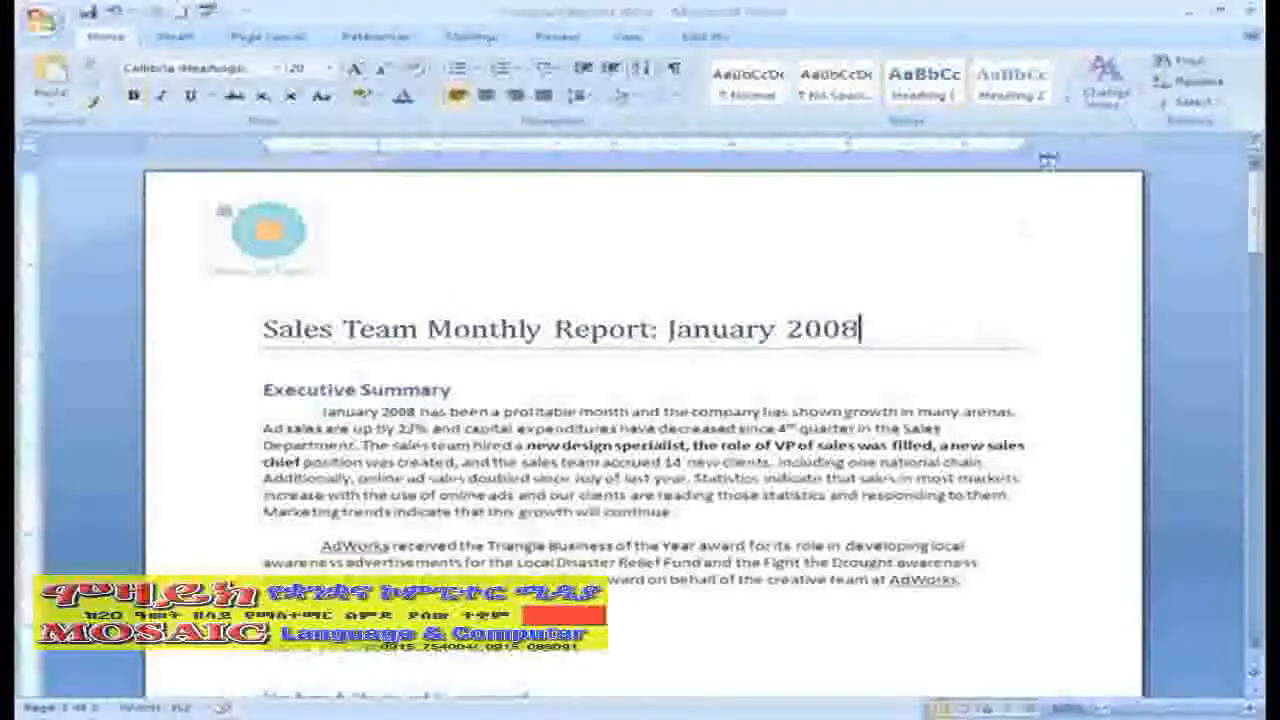
left_click(1130, 125)
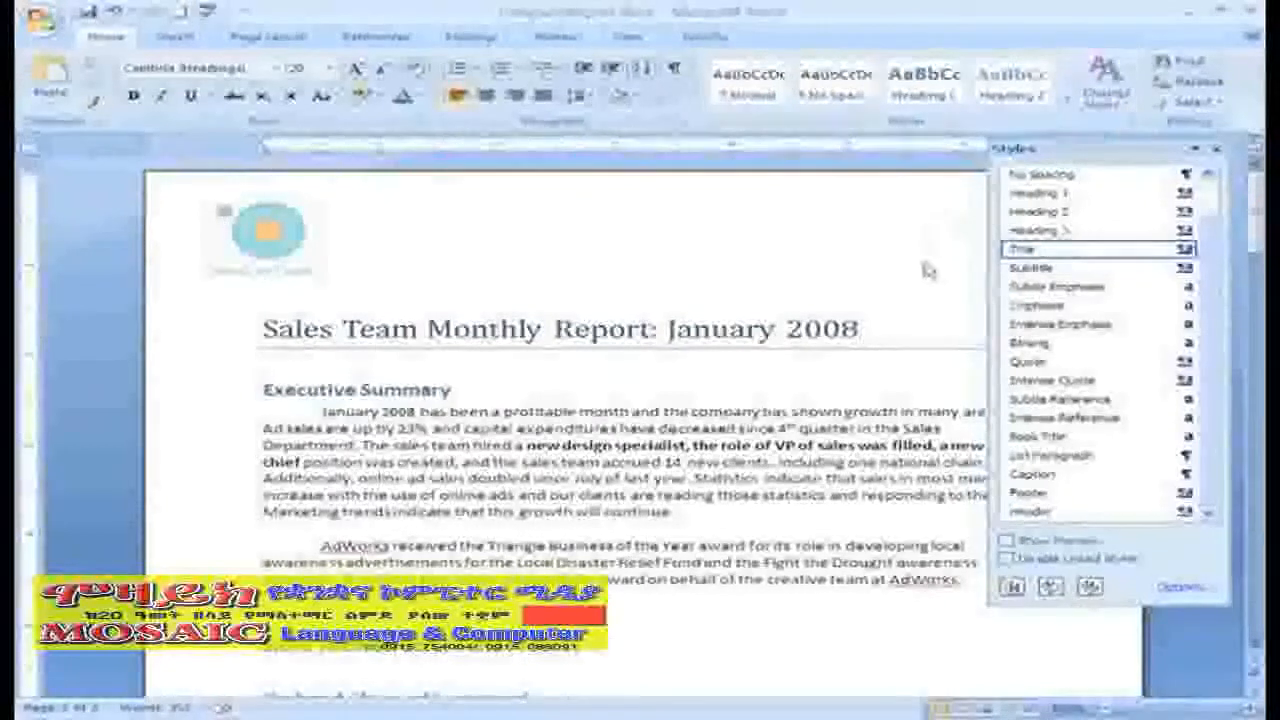
left_click(1013, 590)
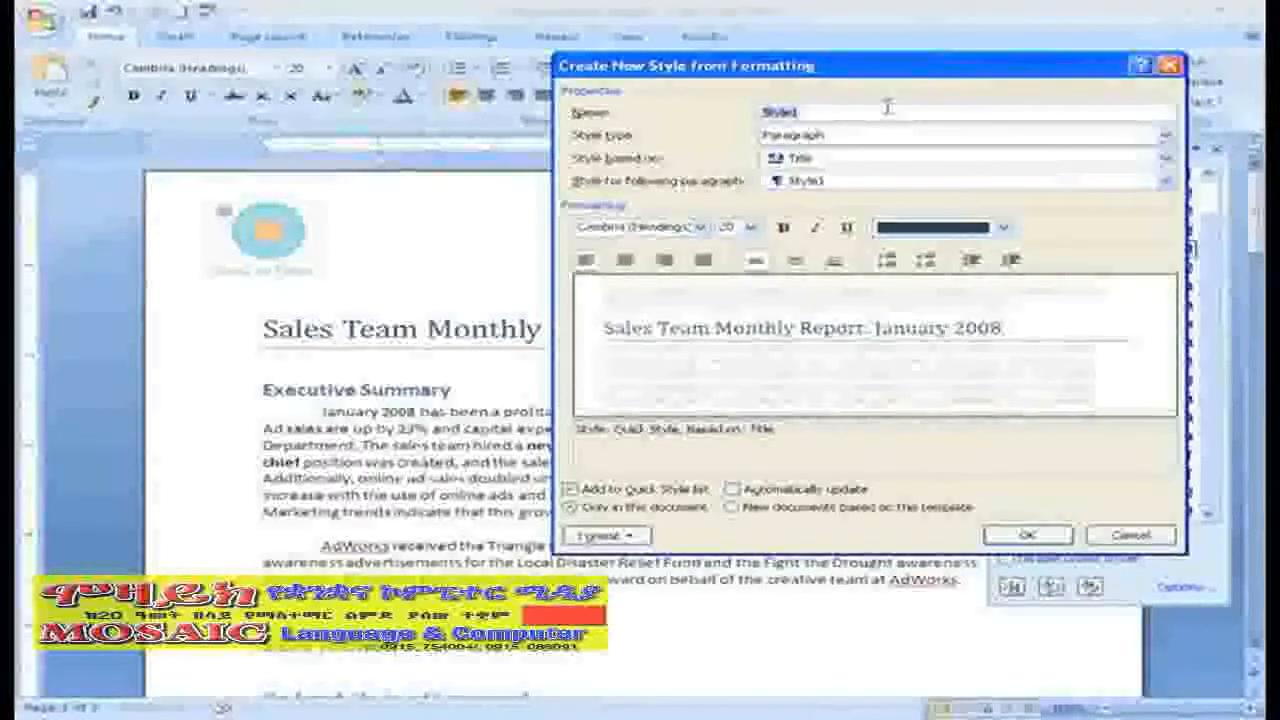
type("Sales")
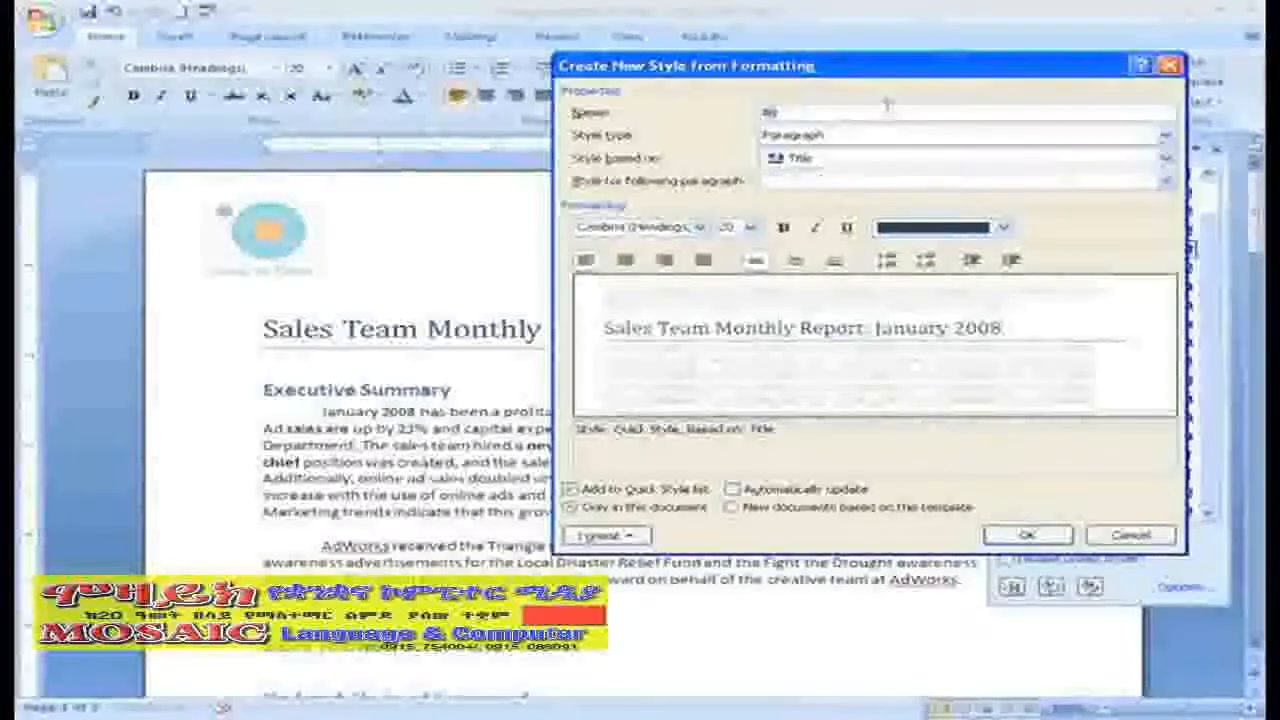
type(" Re")
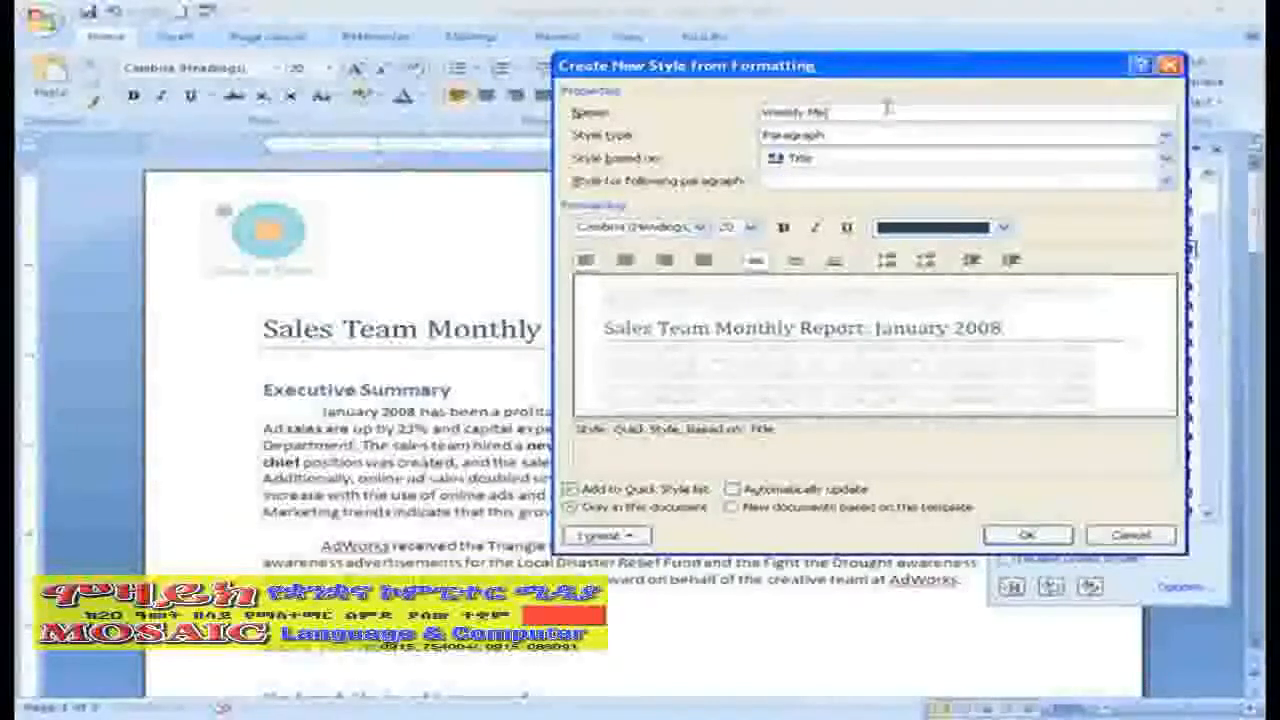
type("mo Title")
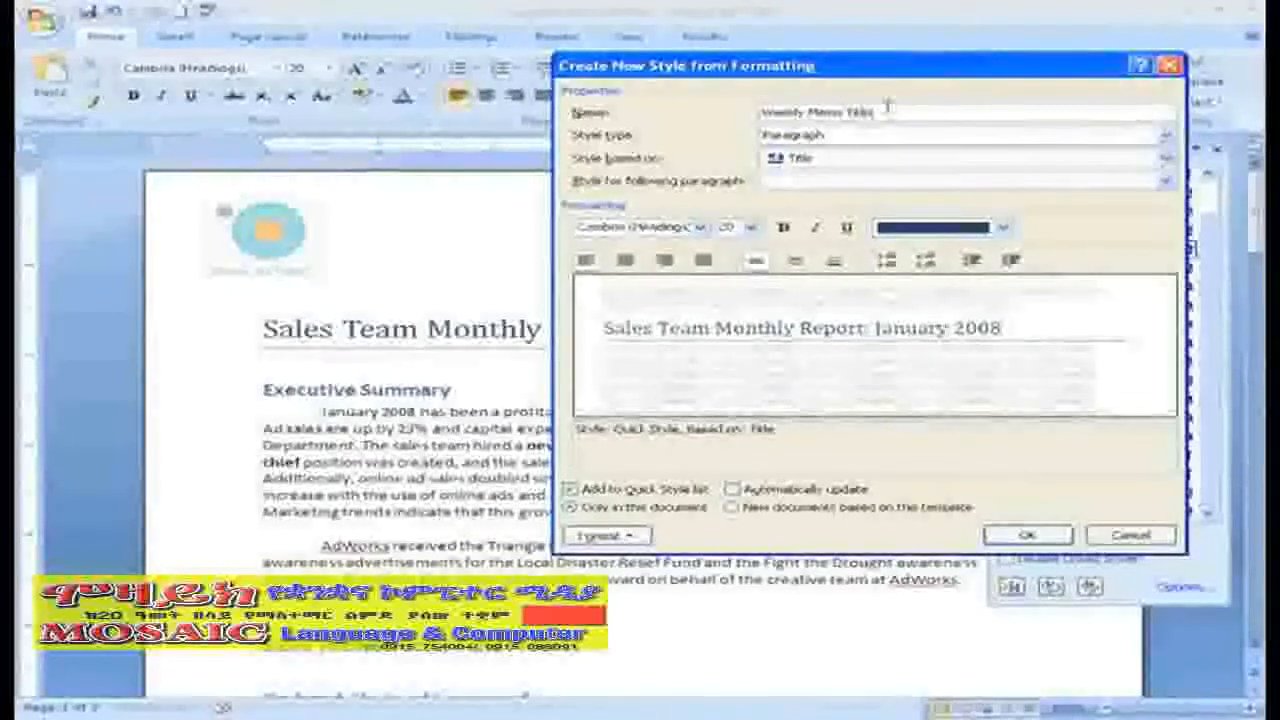
Format the new style as centered Arial 24 pt, make it available to new documents based on this template, create it and check the styles list.
left_click(750, 227)
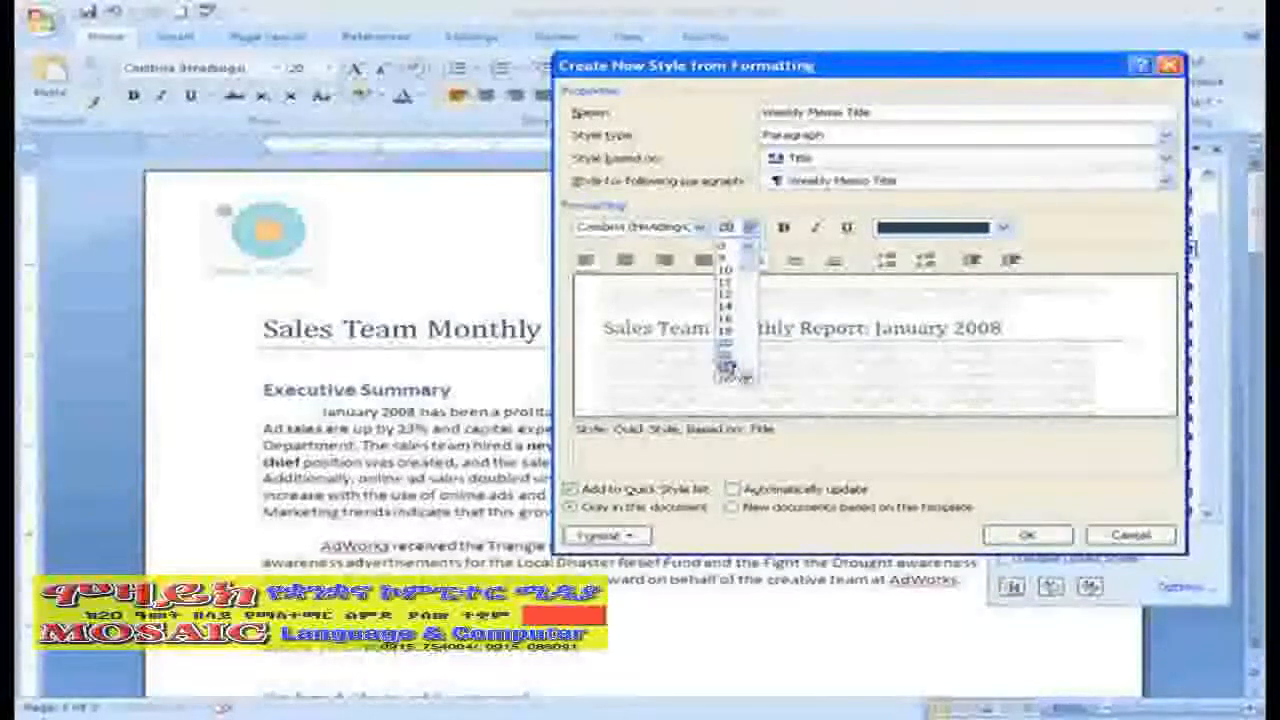
left_click(727, 364)
left_click(701, 228)
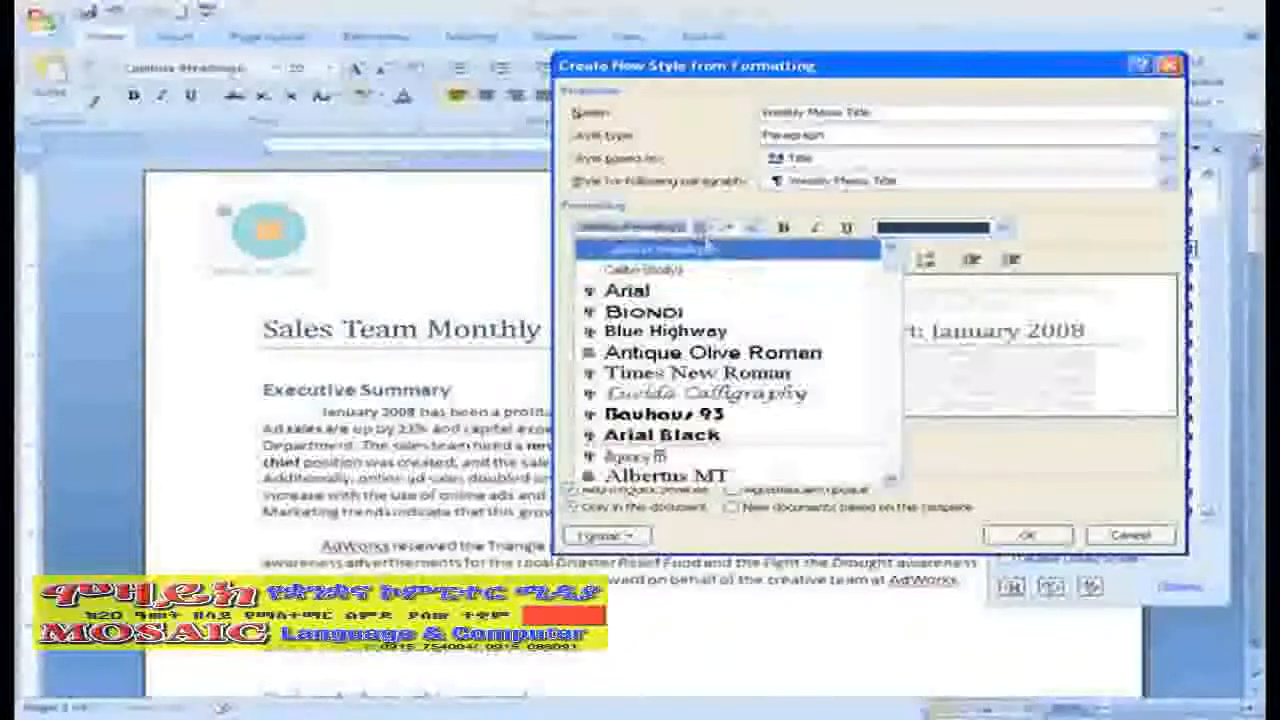
left_click(704, 292)
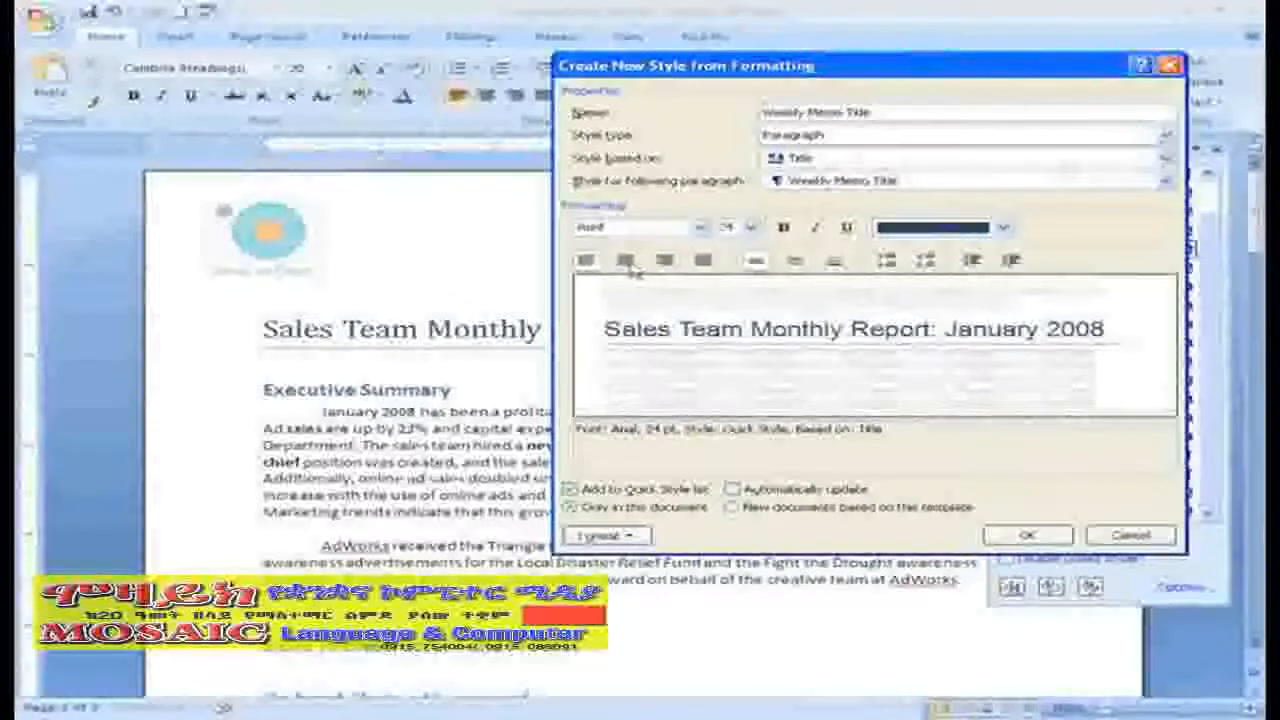
left_click(627, 262)
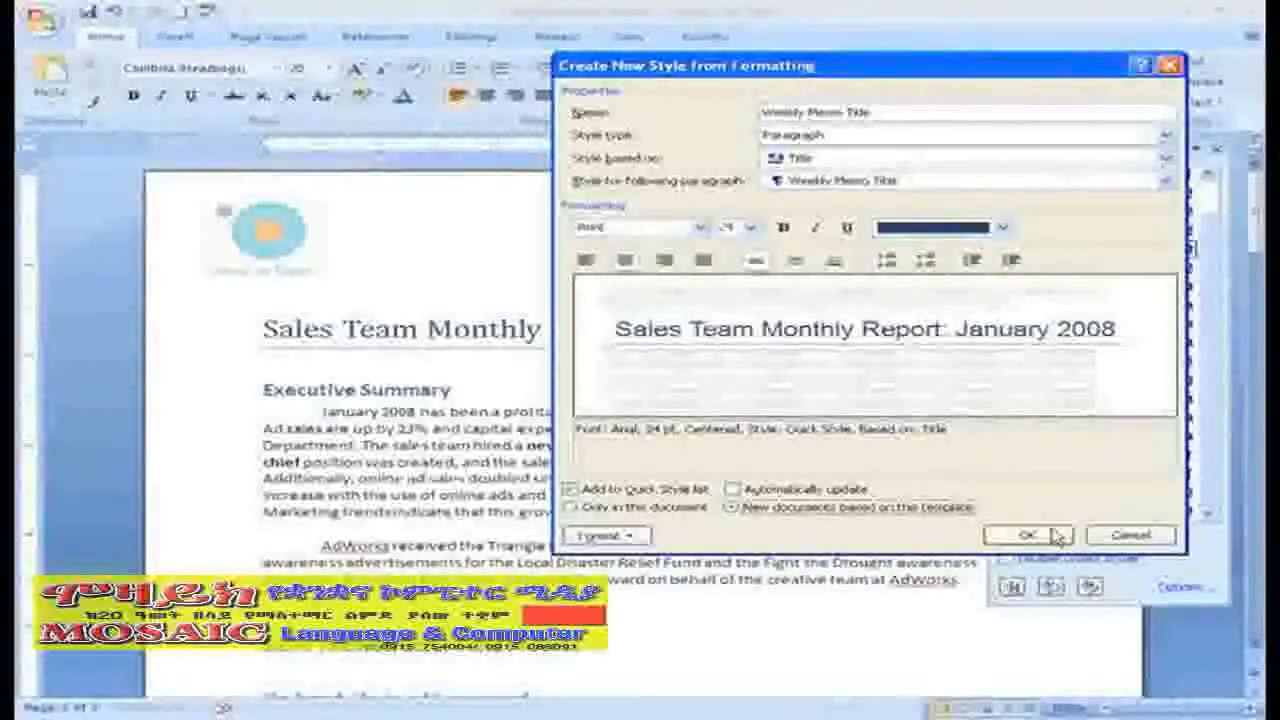
left_click(1055, 537)
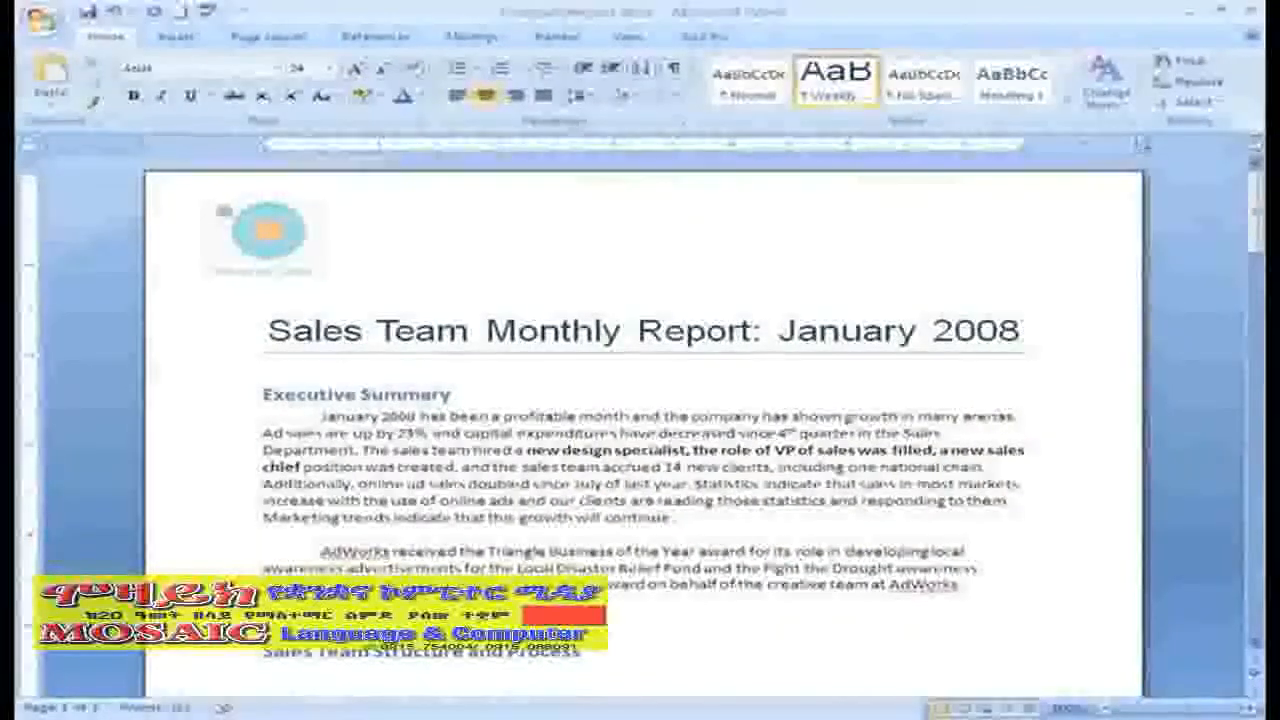
left_click(1138, 124)
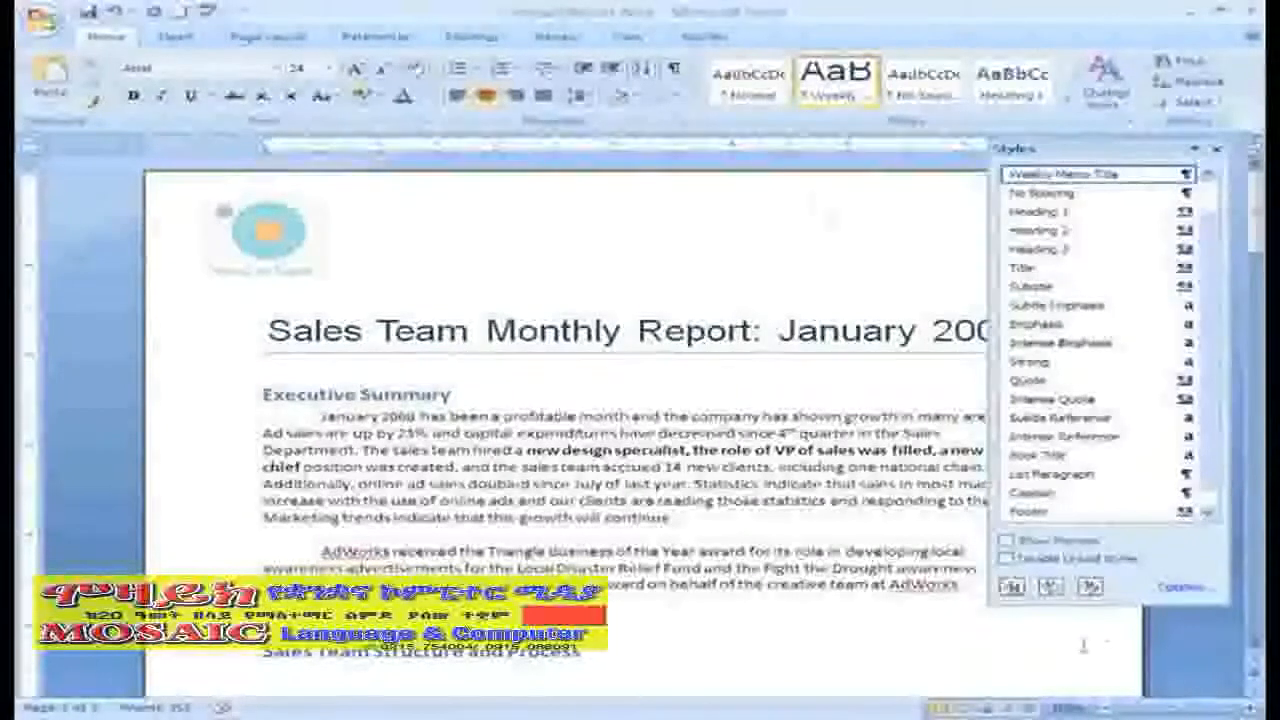
left_click(1215, 150)
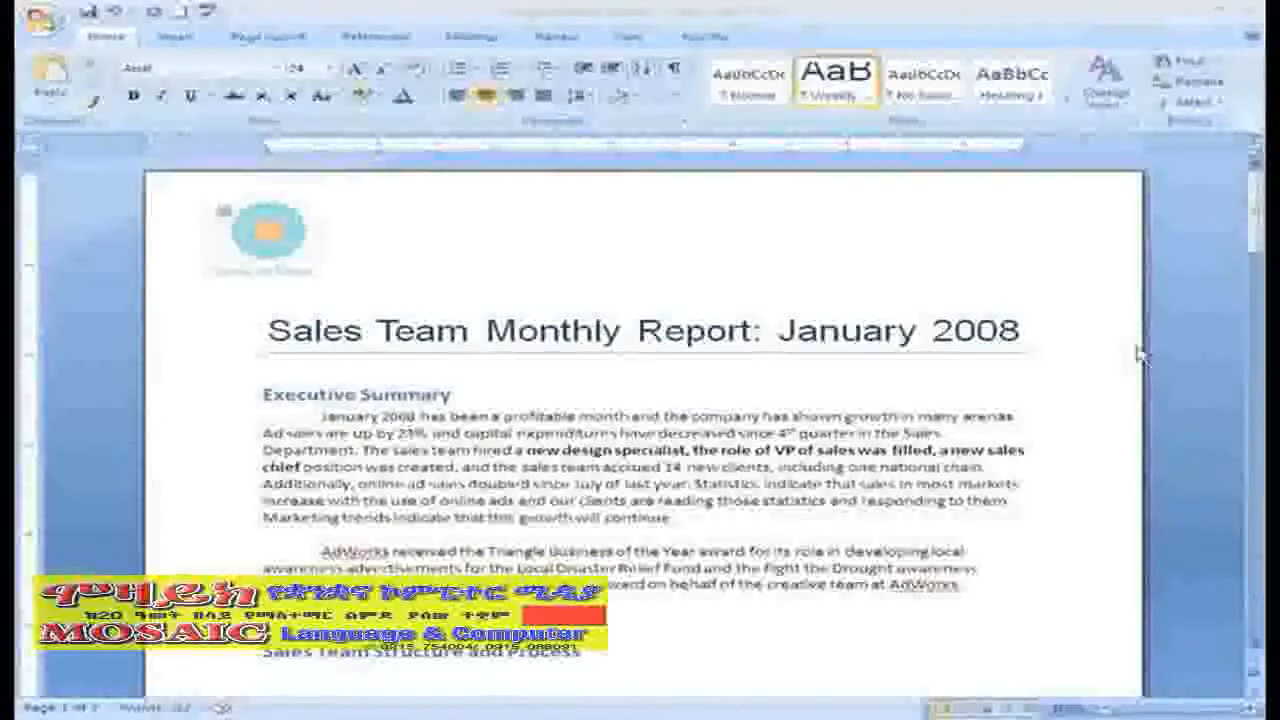
Change the report's style set to Modern and return to the title at the start of the document.
left_click(1124, 100)
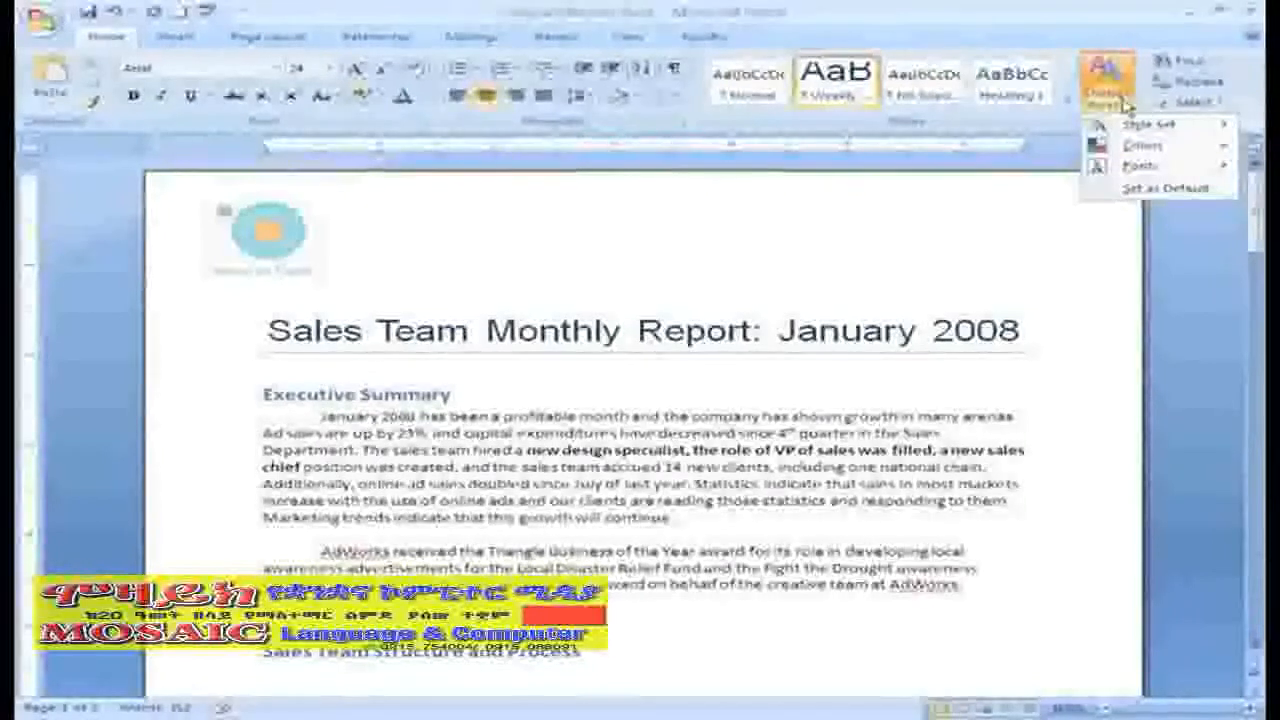
mouse_move(1145, 127)
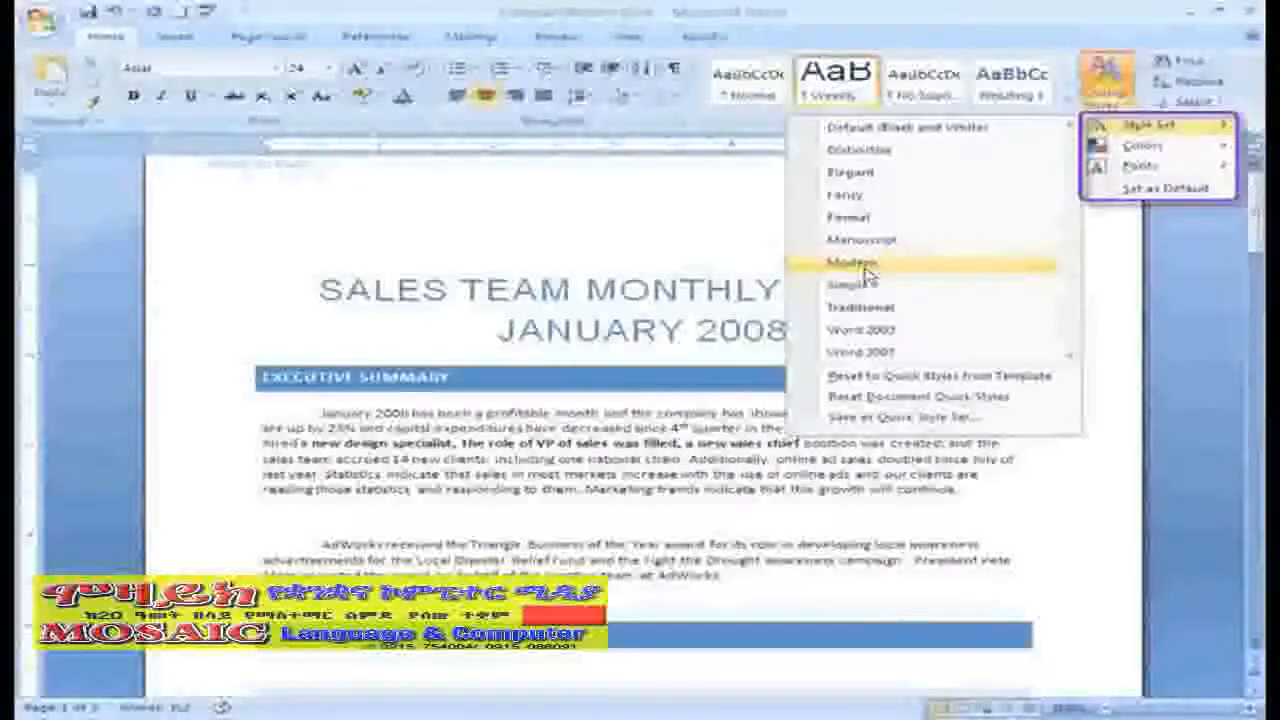
left_click(852, 262)
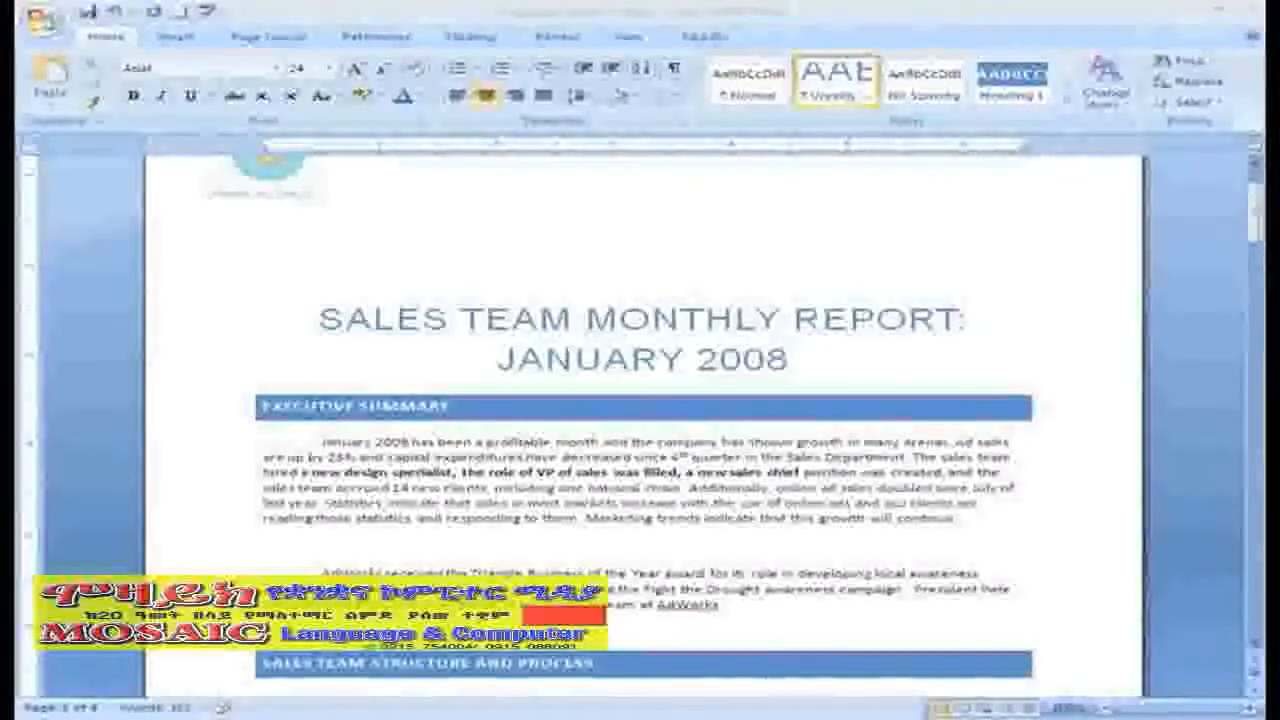
scroll(1066, 234, "up", 3)
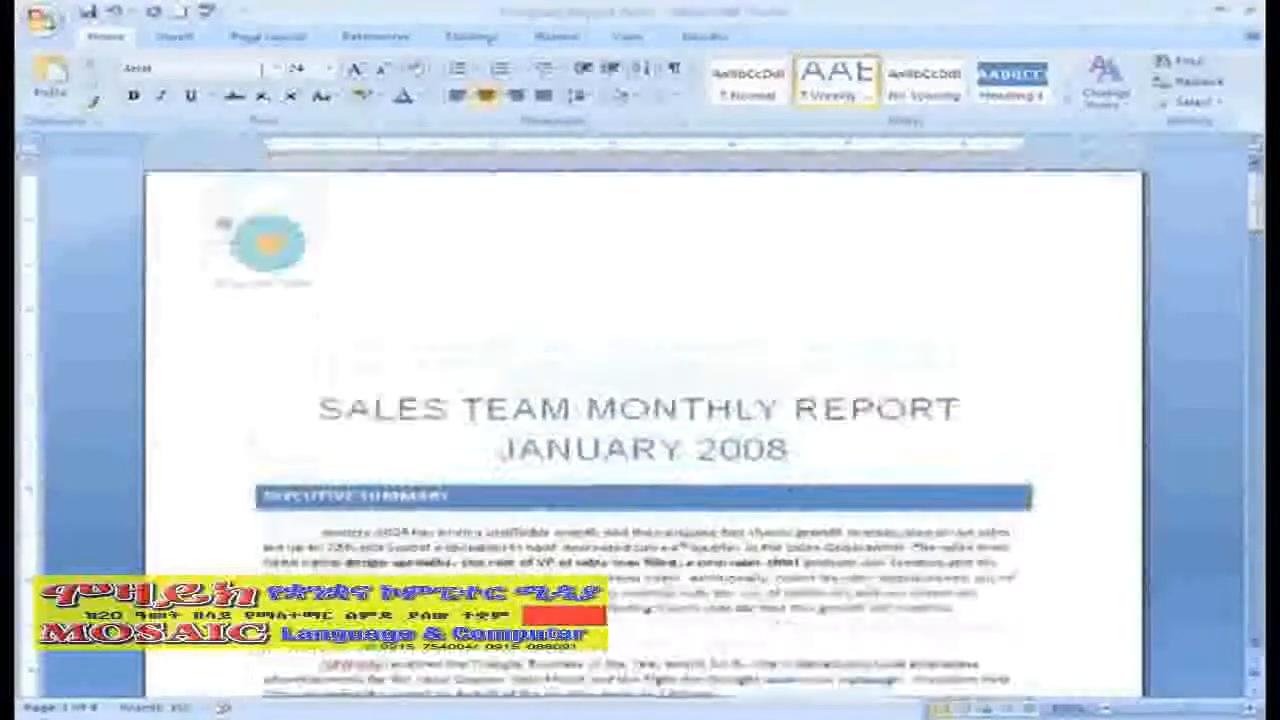
Apply the built-in Concourse theme to the report.
left_click(250, 38)
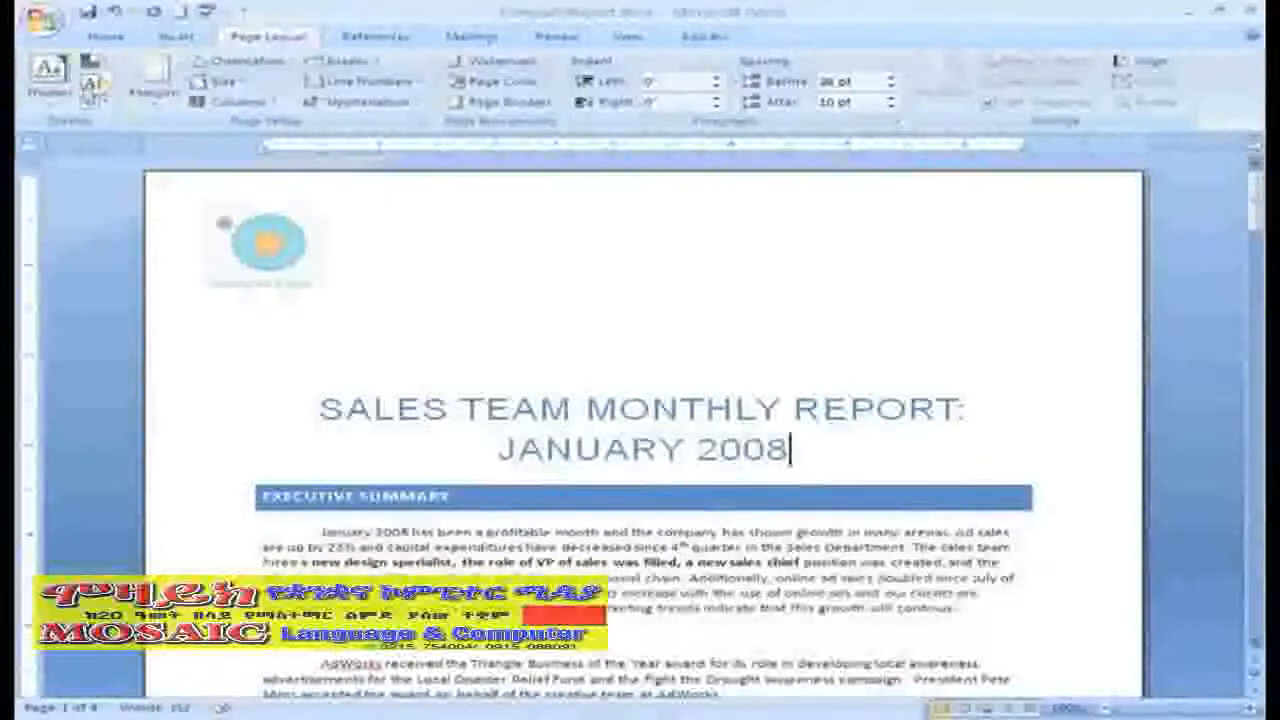
left_click(48, 86)
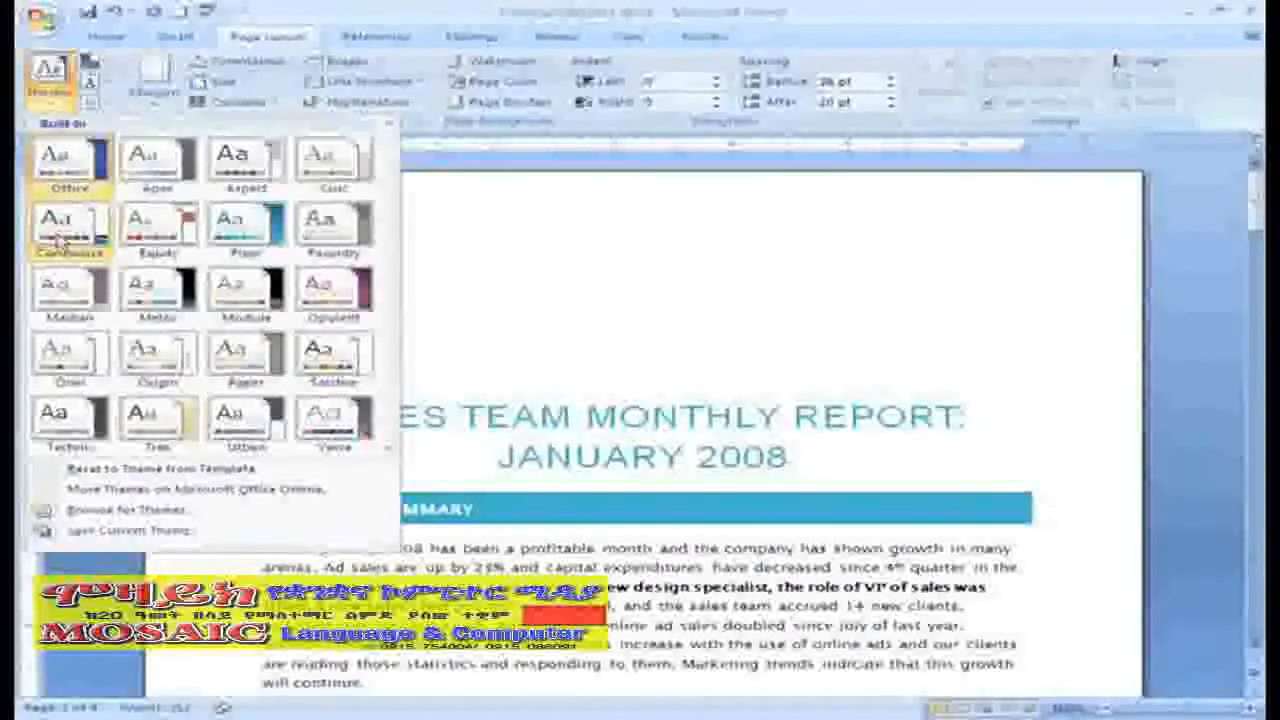
left_click(58, 240)
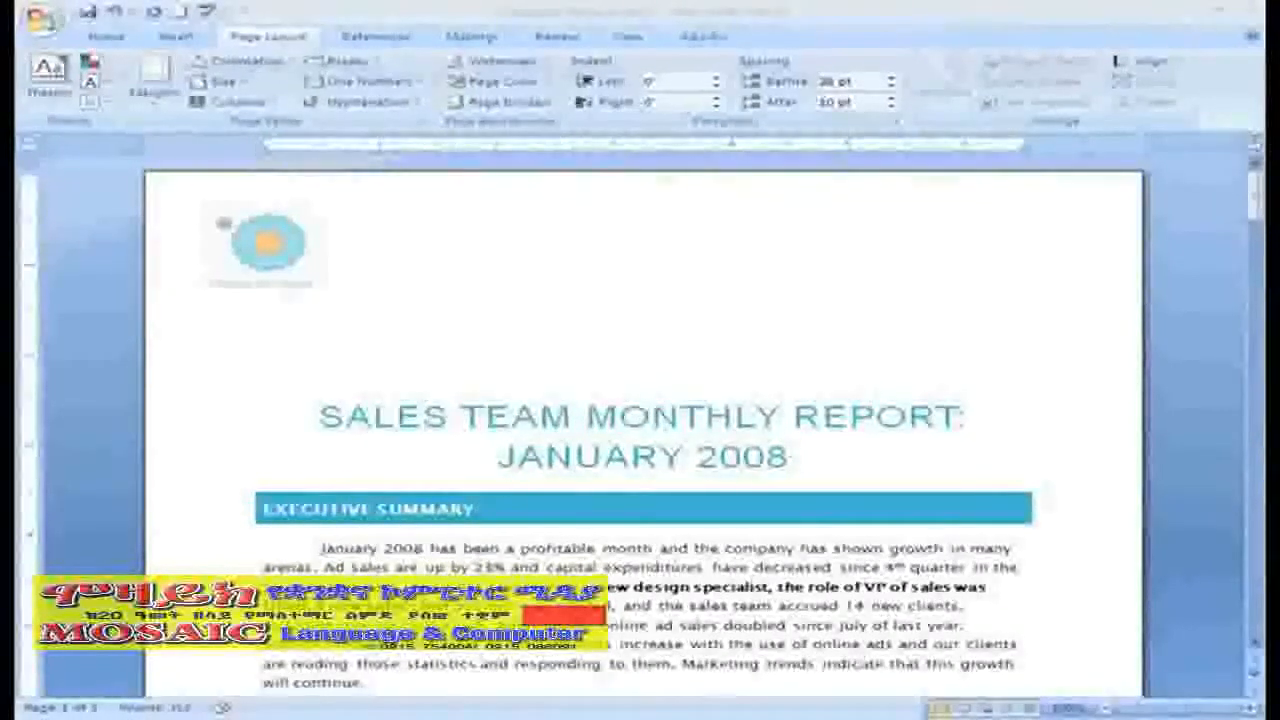
Start a new set of theme colors with Accent 2 changed to light blue and Accent 6 to a light peach tint.
left_click(50, 90)
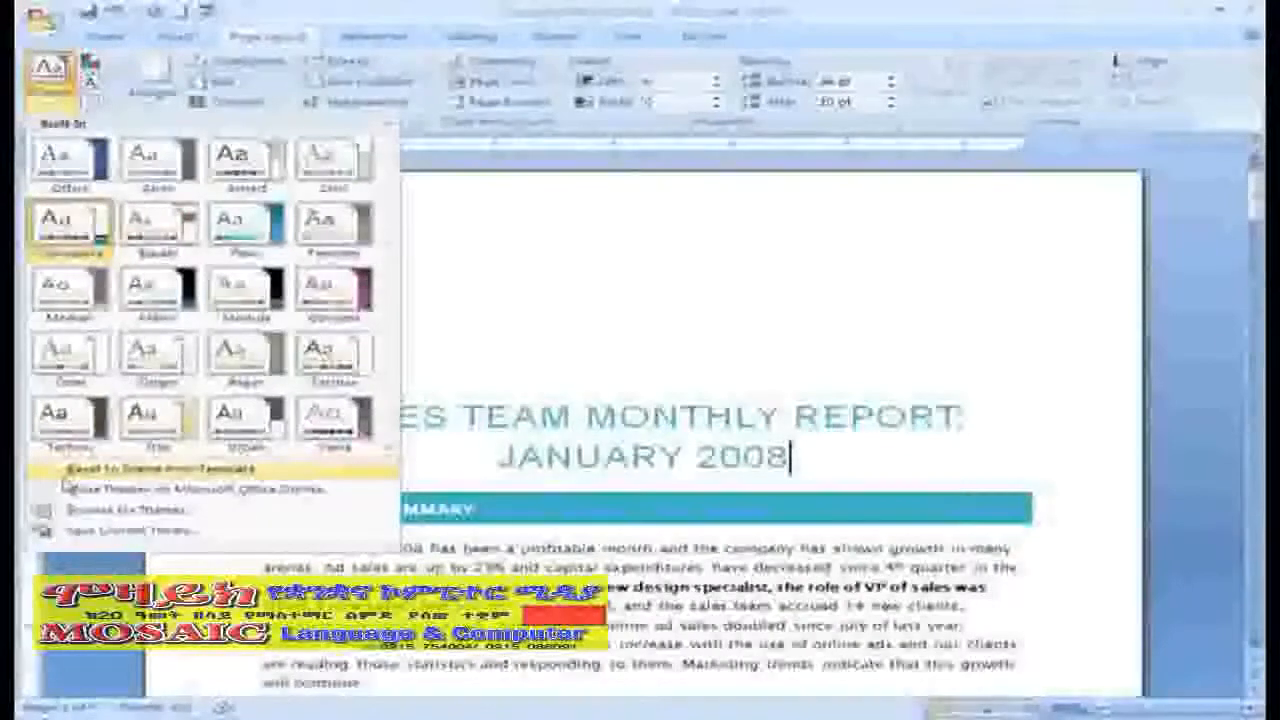
left_click(95, 64)
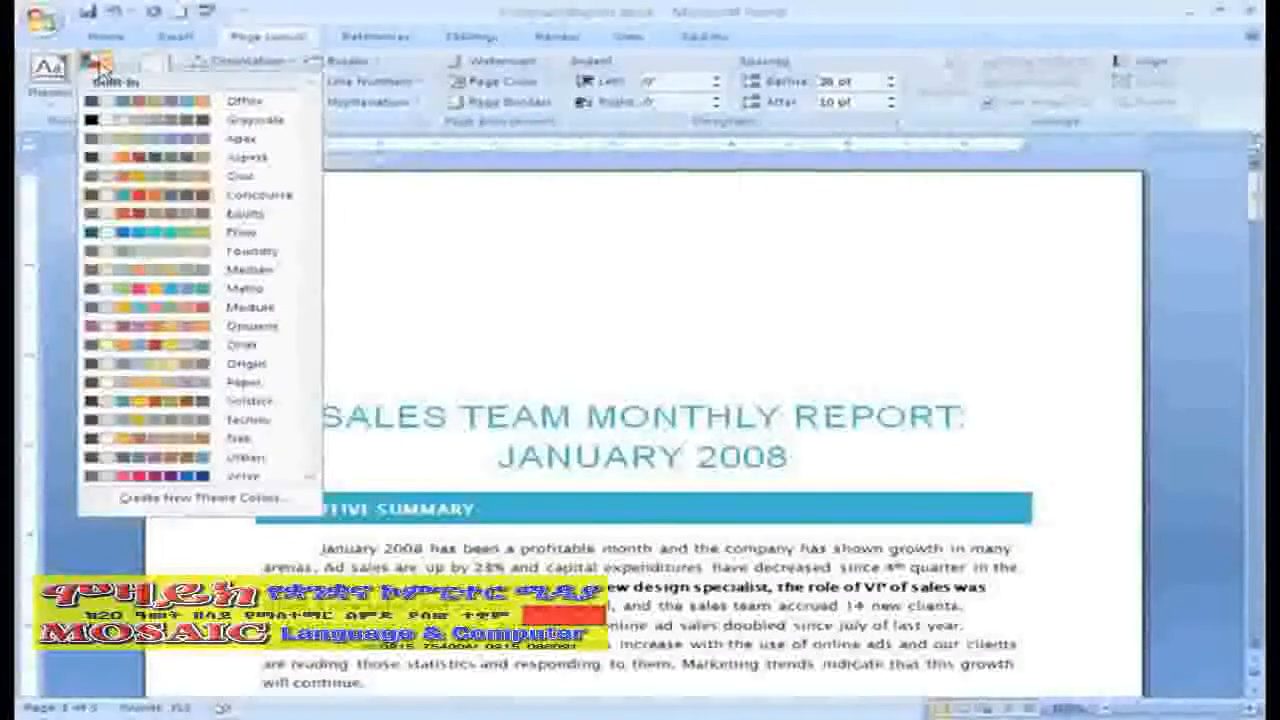
left_click(110, 508)
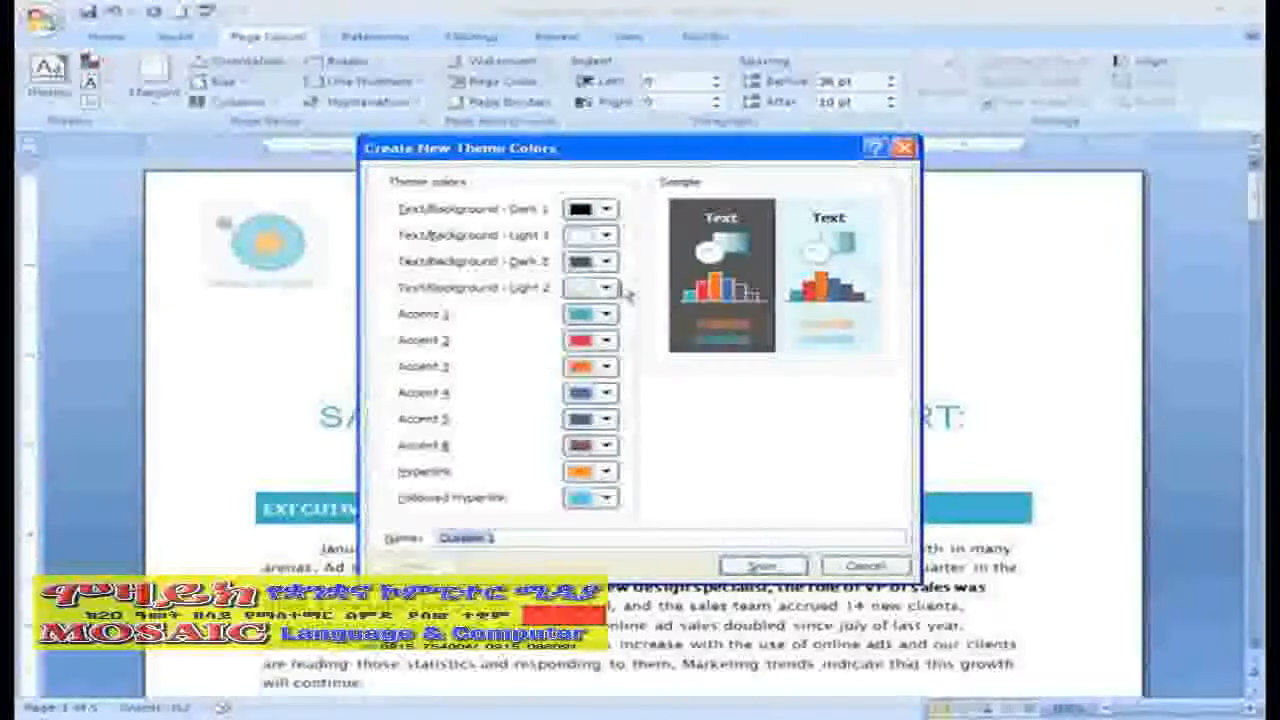
left_click(607, 341)
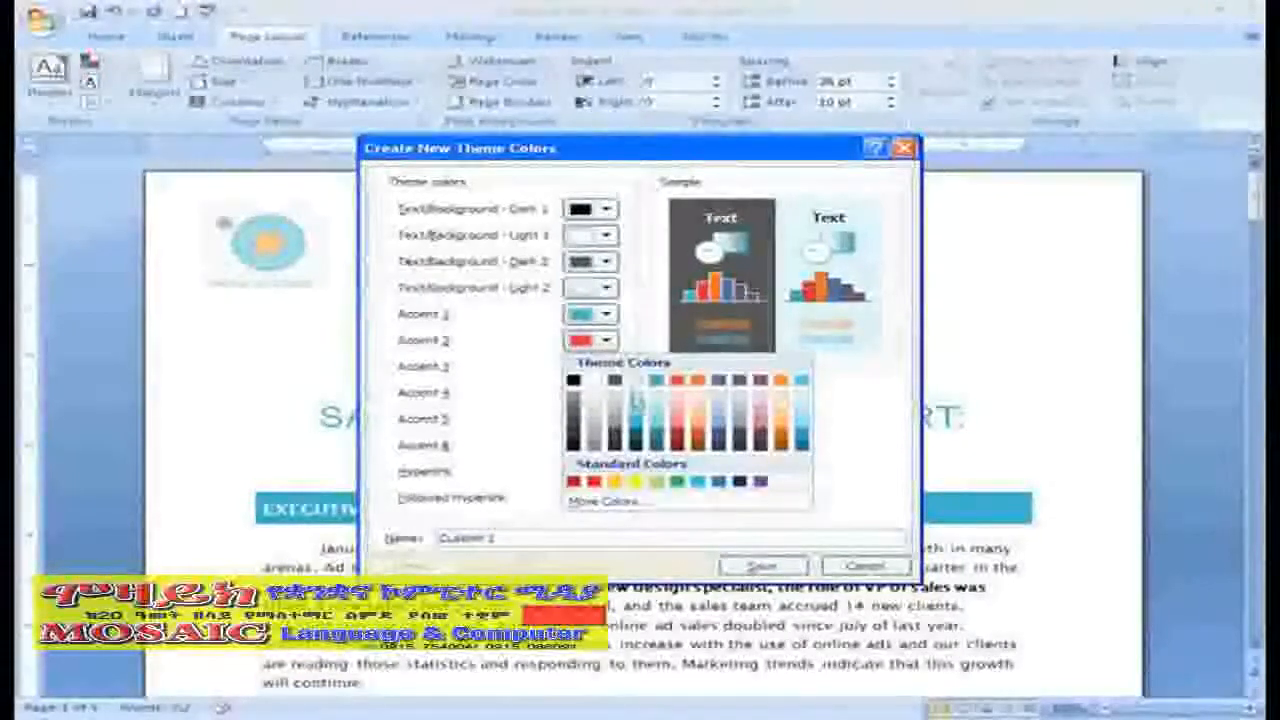
left_click(637, 420)
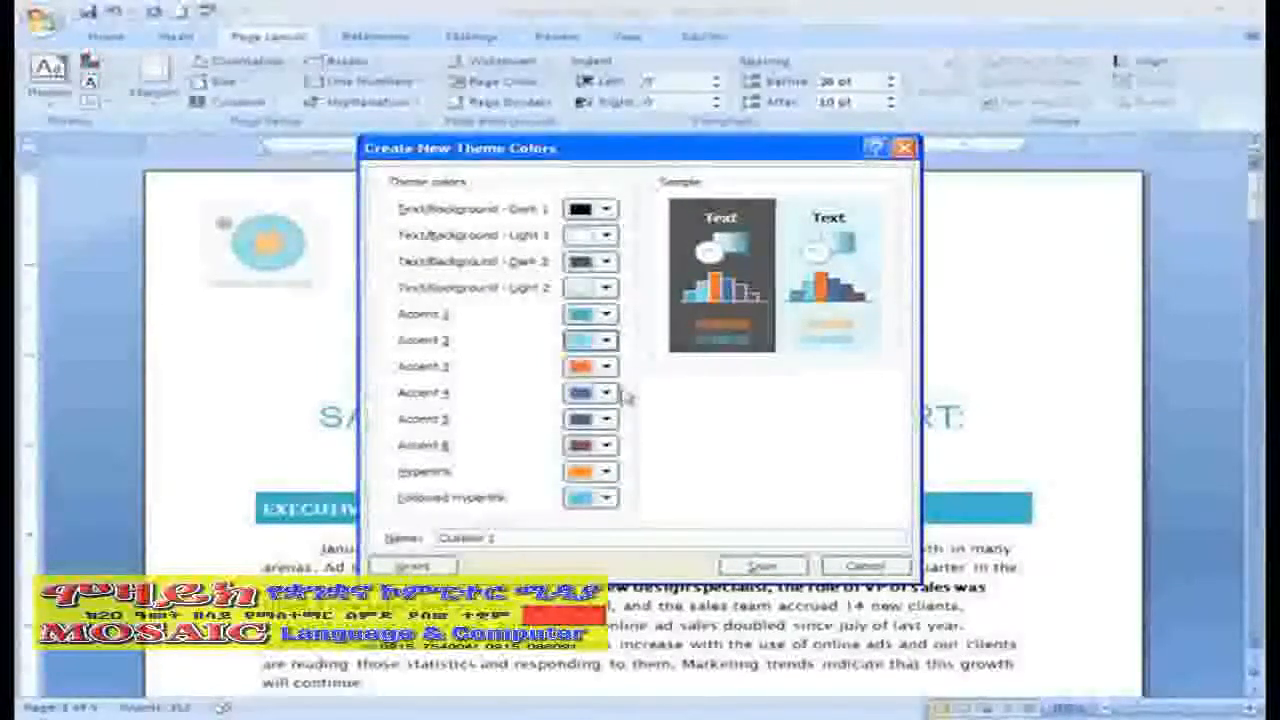
left_click(605, 445)
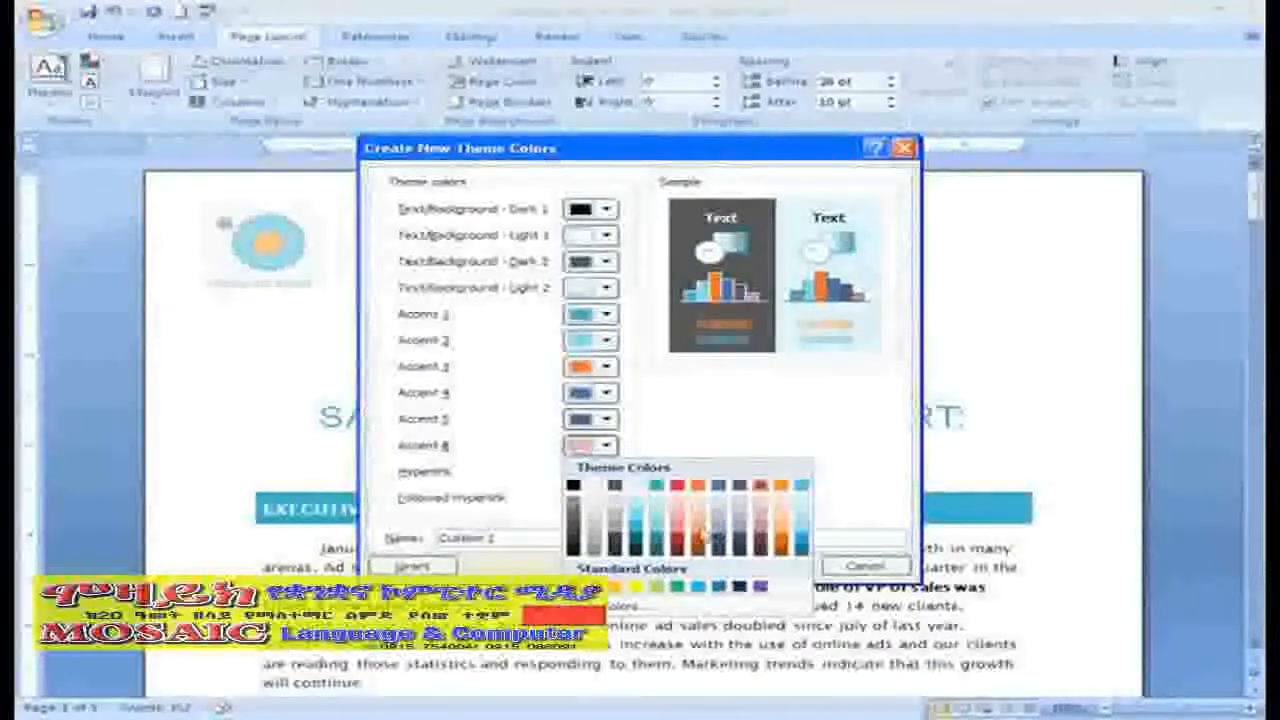
left_click(677, 497)
Name the new theme color set "AdWorks Color" and save it.
left_click_drag(508, 540, 366, 512)
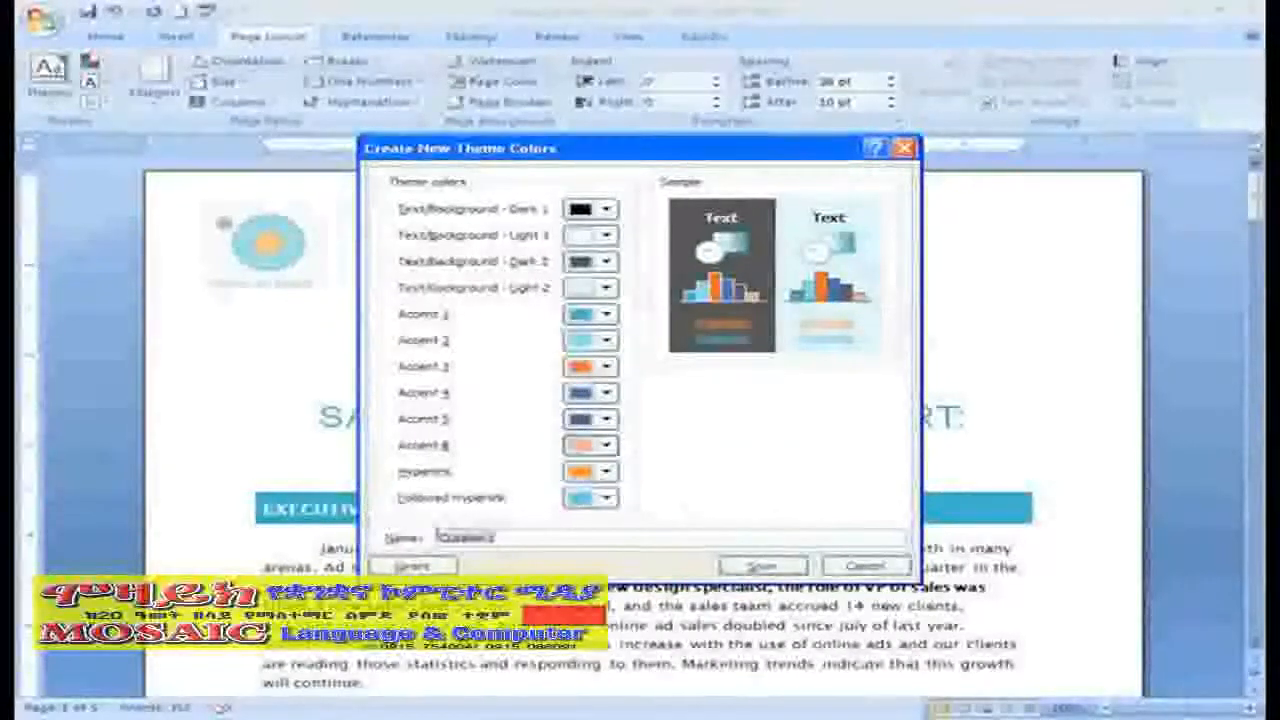
type("Adinata Color")
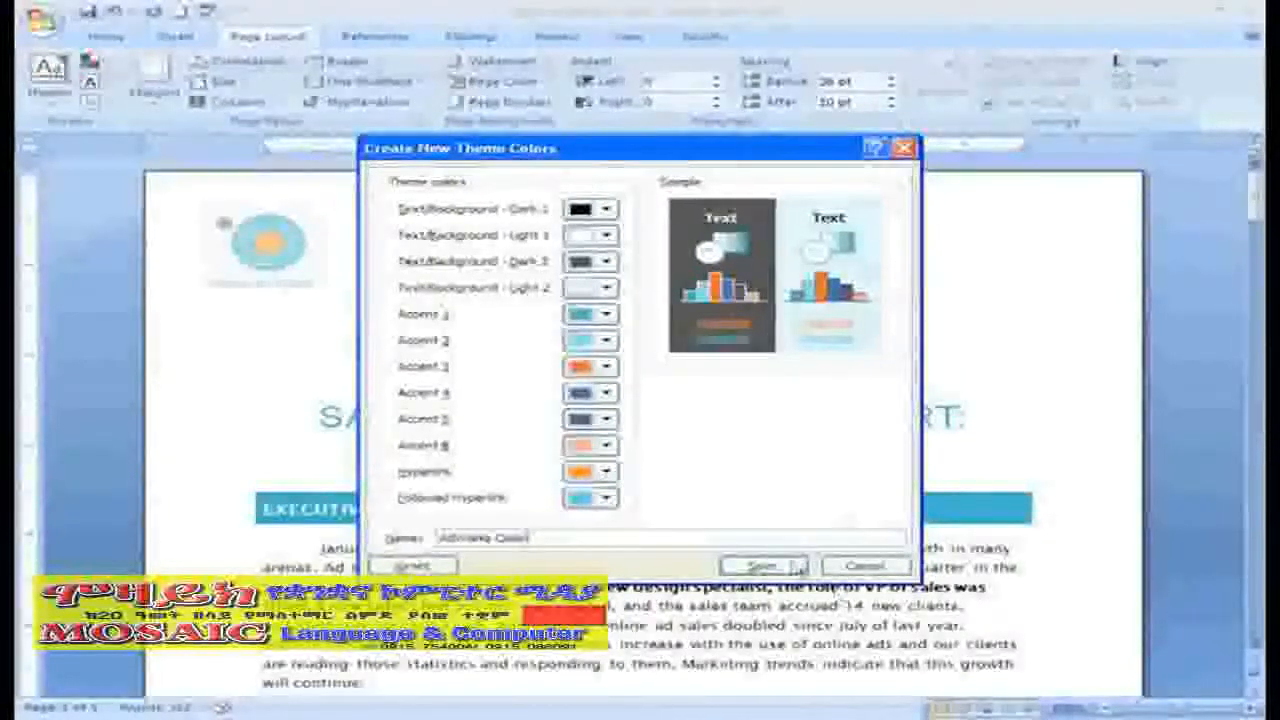
key("Return")
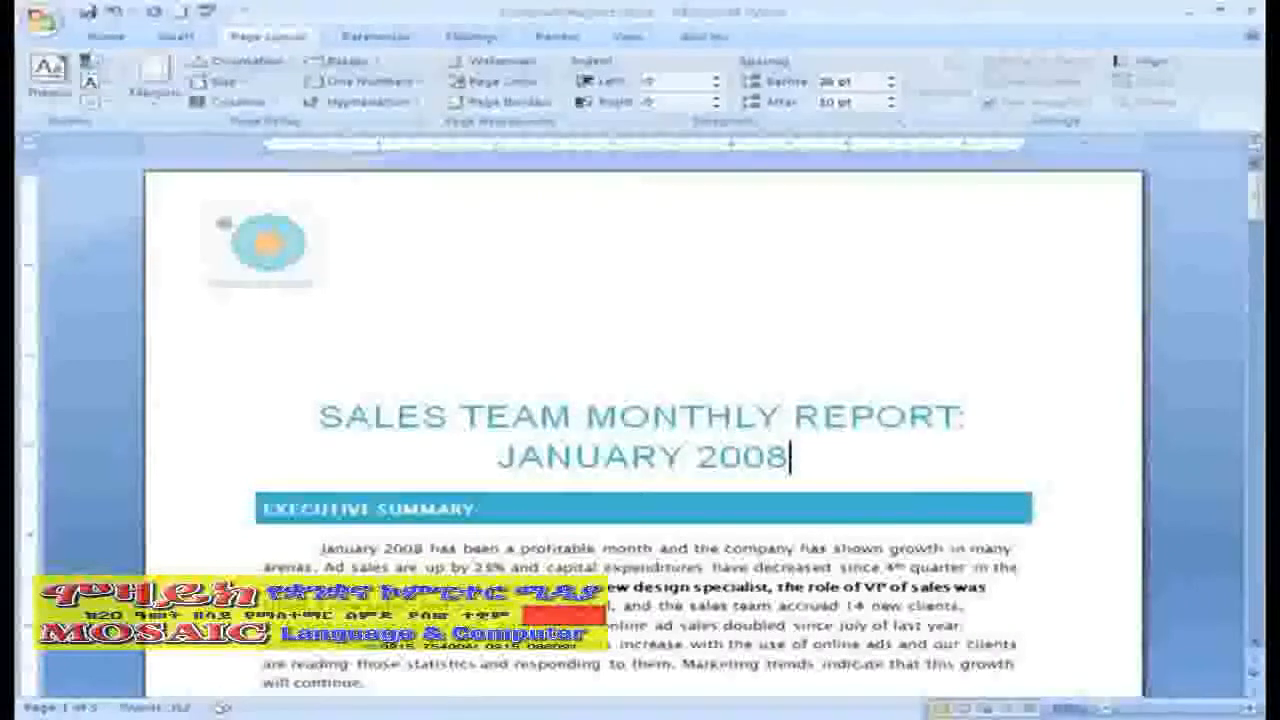
Start a new theme font set with Lucida Handwriting as heading font and Matura MT Script Capitals as body font.
left_click(89, 81)
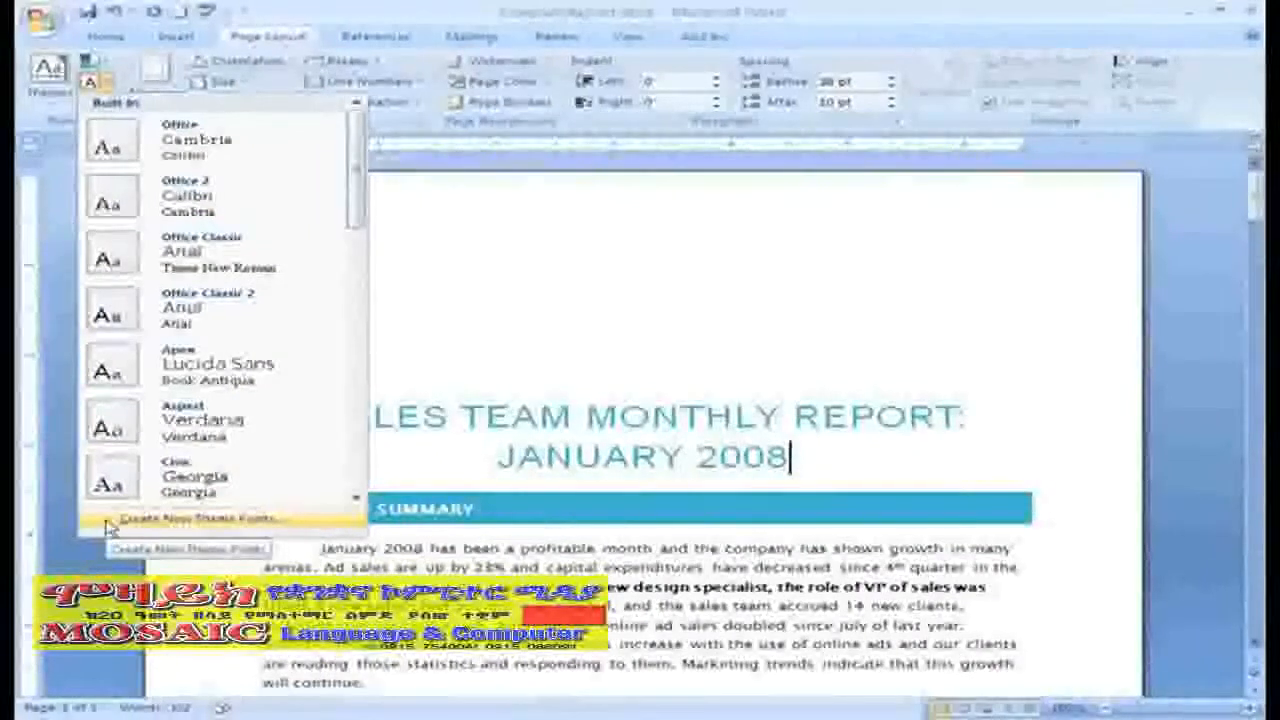
left_click(110, 527)
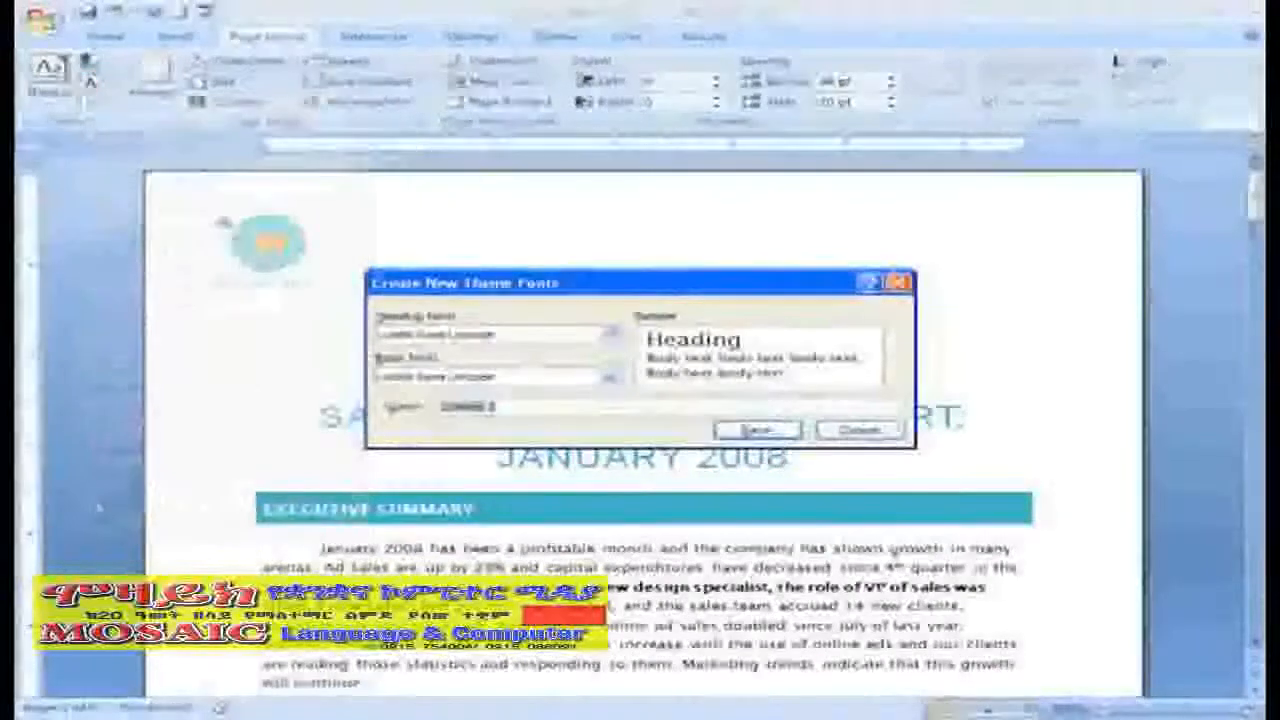
left_click(612, 334)
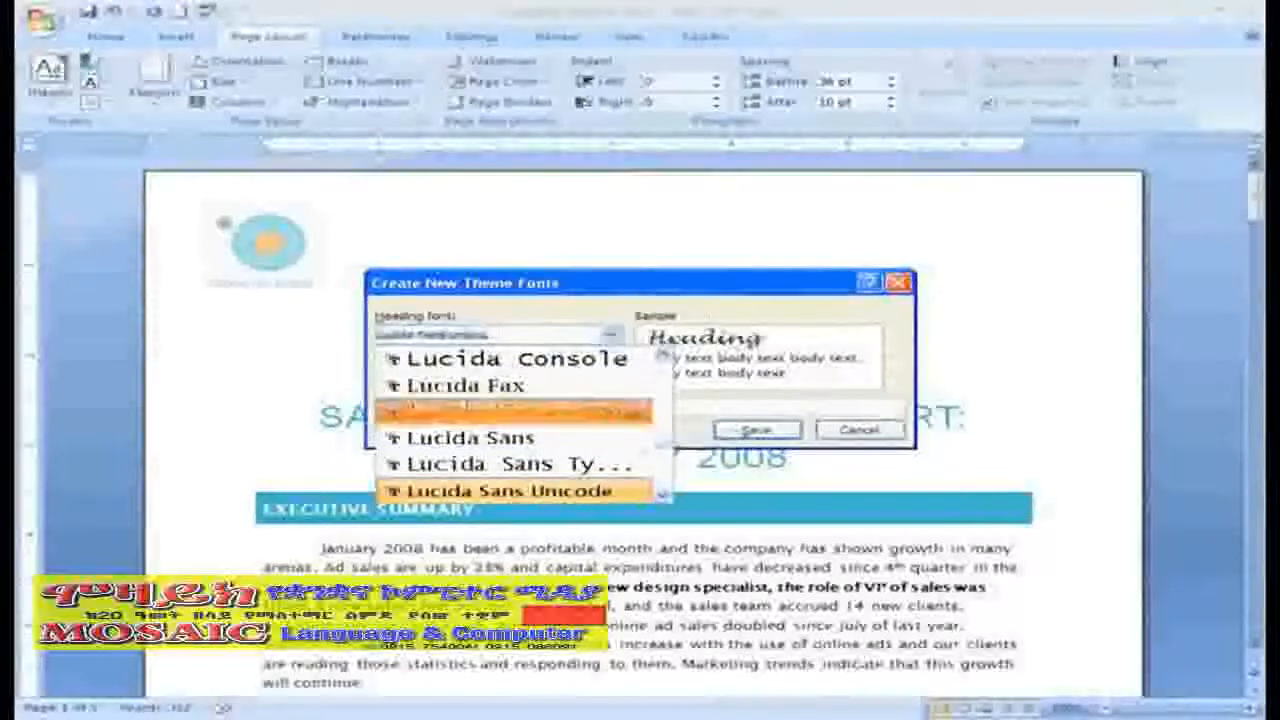
left_click(614, 414)
left_click(612, 376)
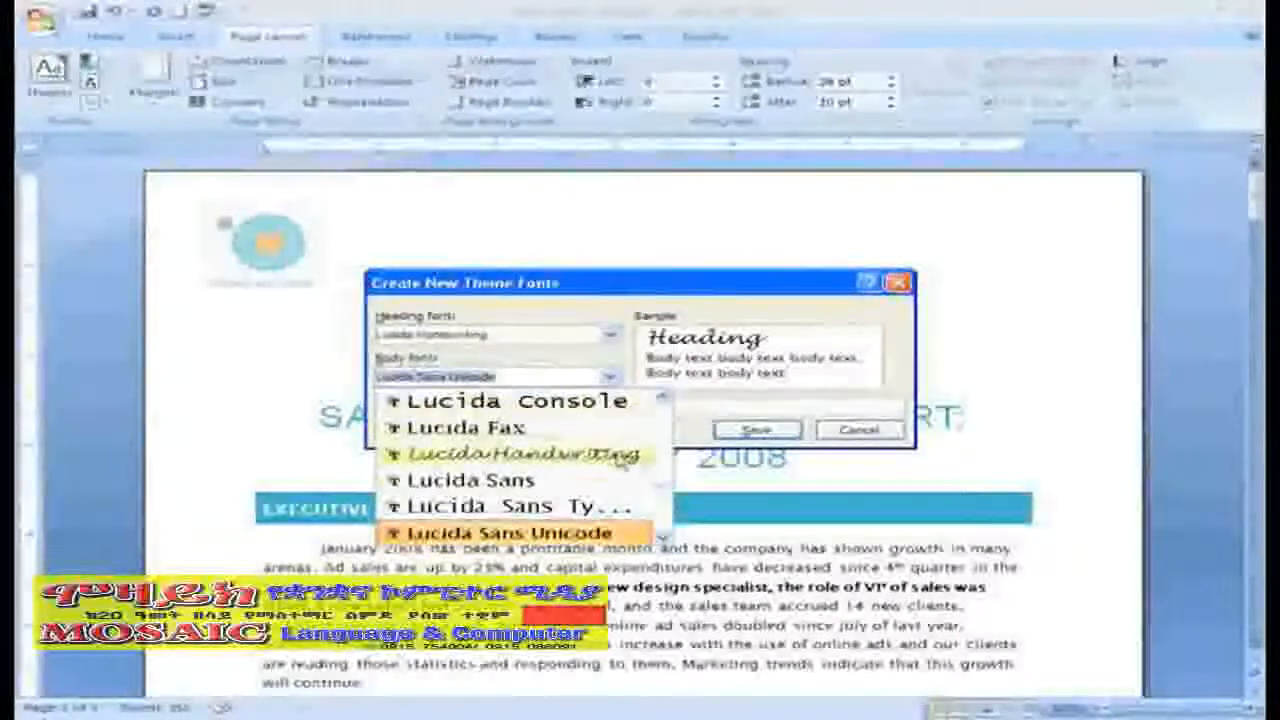
left_click(662, 538)
left_click(662, 538)
left_click(662, 538)
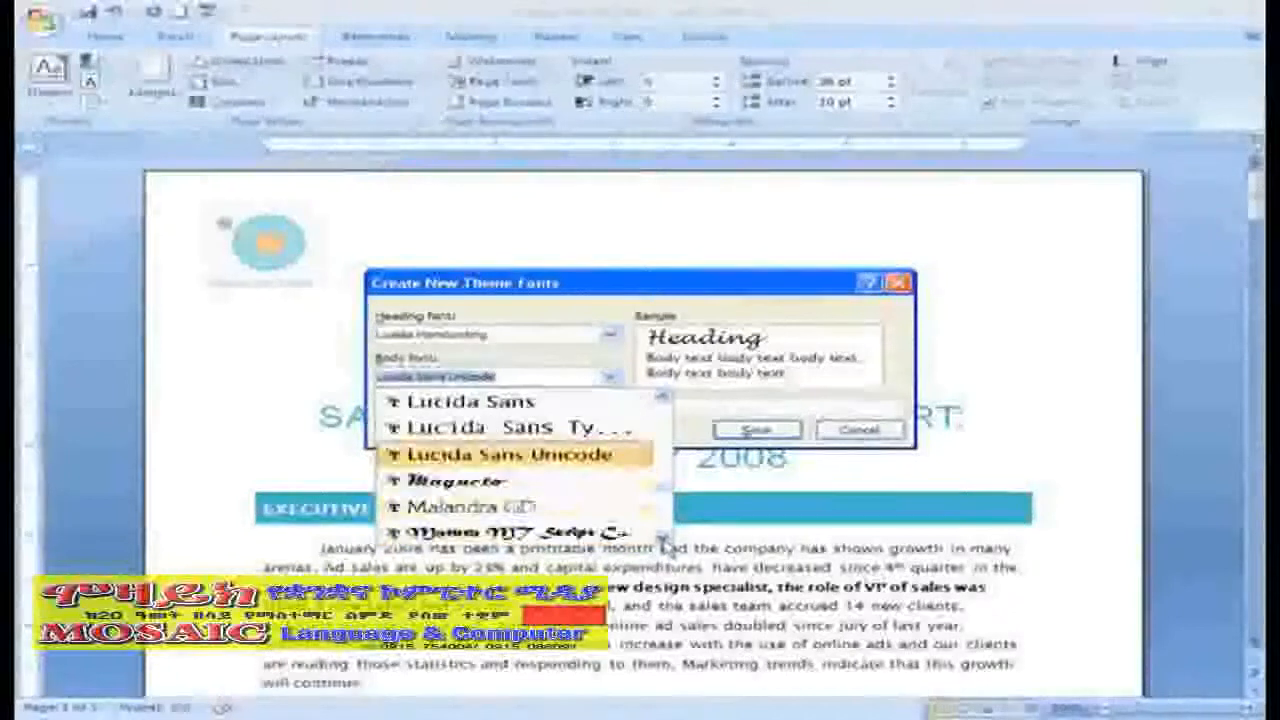
left_click(595, 535)
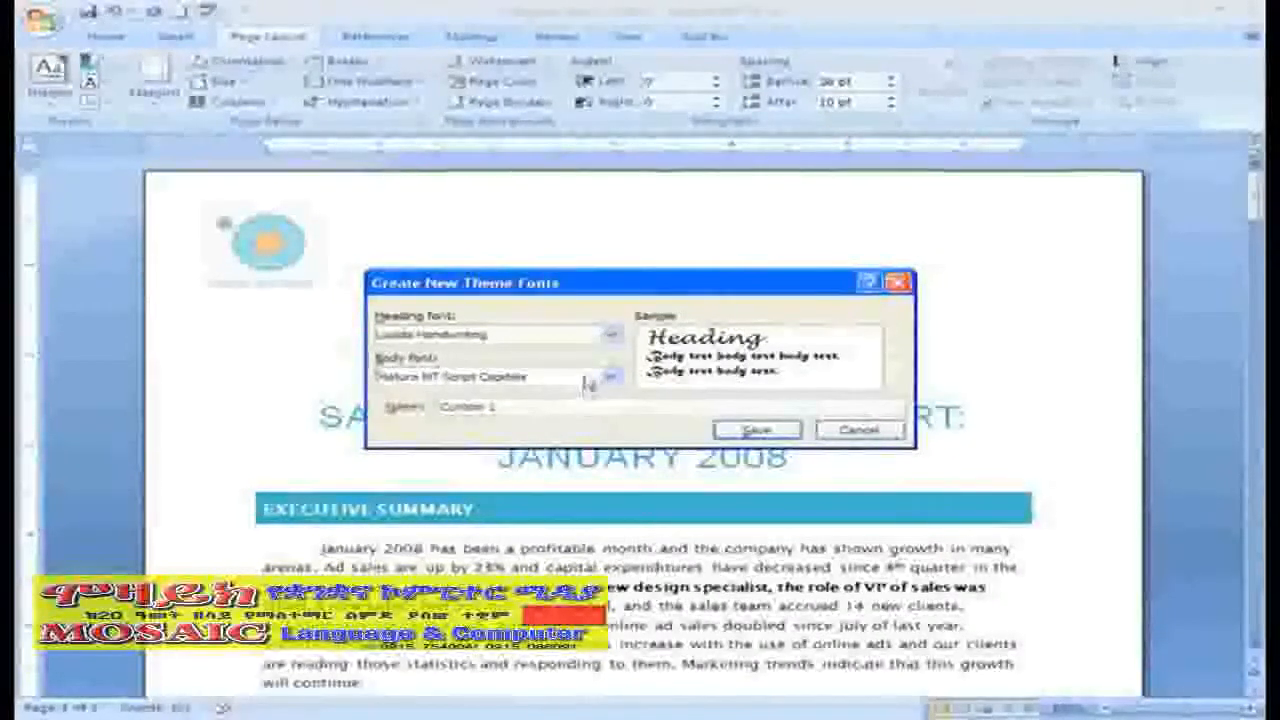
Change the theme font set's heading font to Lucida Bright and its body font to Arial.
left_click(603, 335)
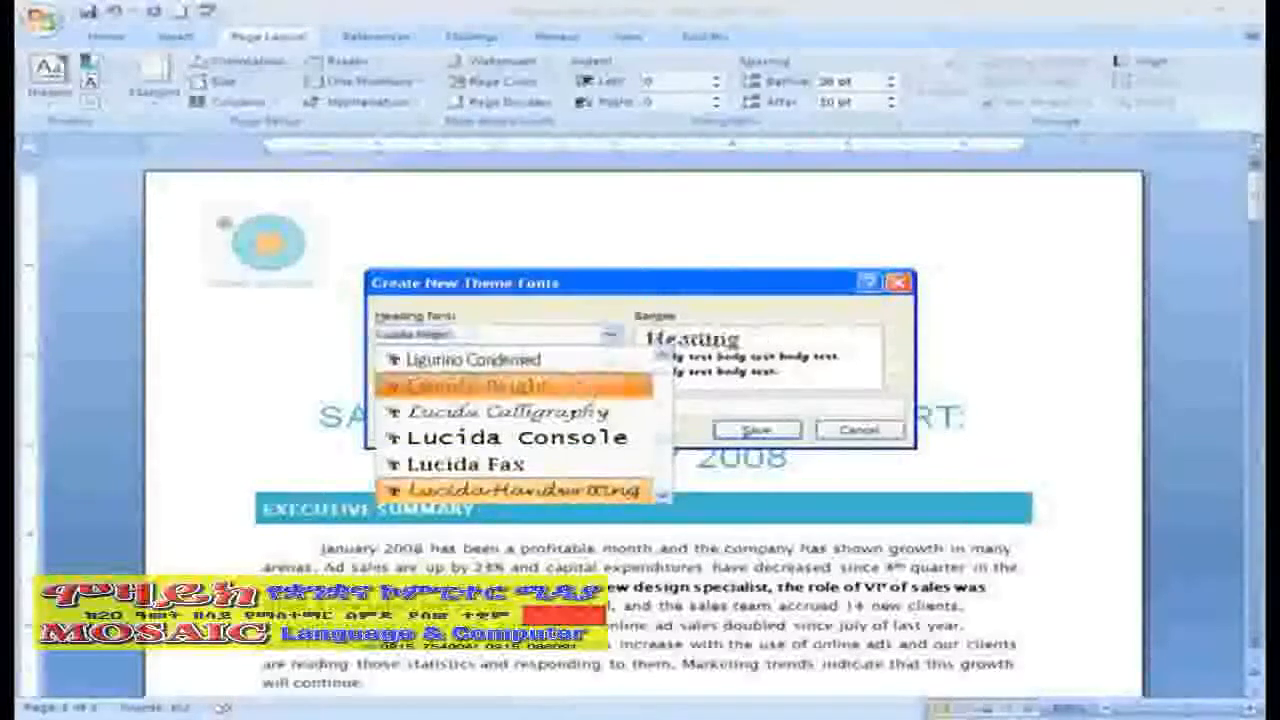
left_click(585, 390)
left_click(609, 377)
scroll(655, 537, "up", 15)
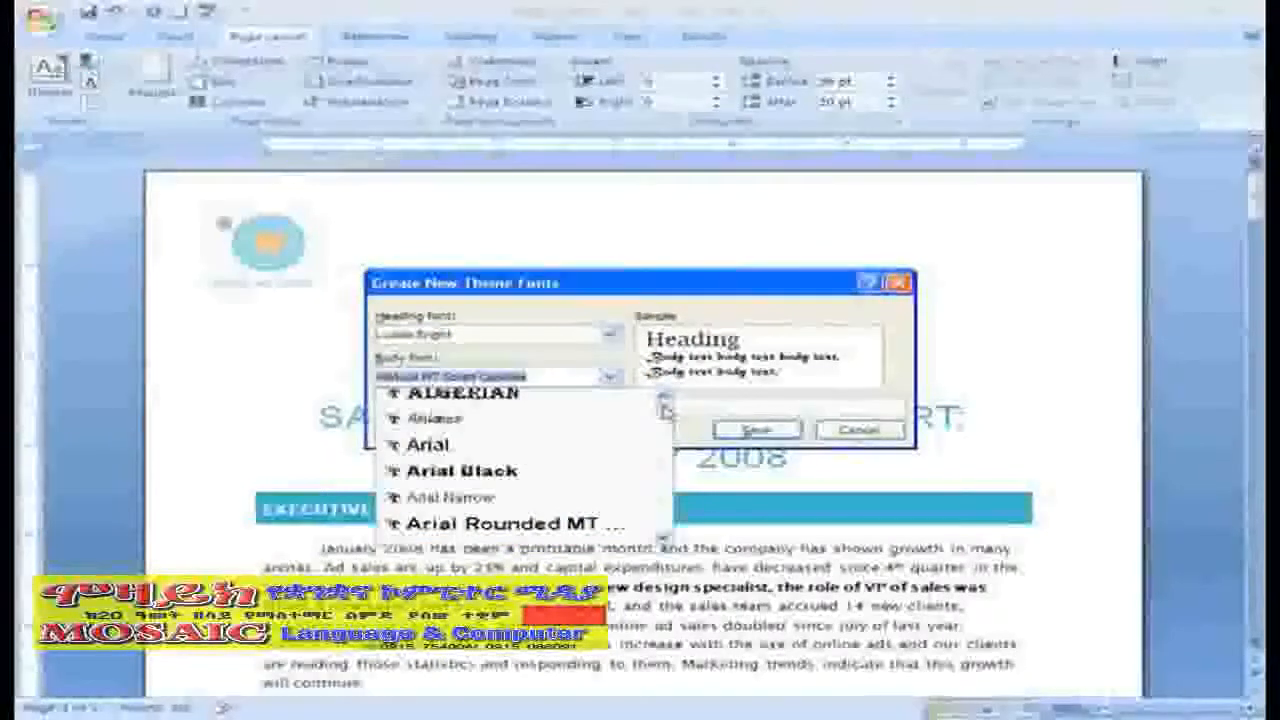
left_click(543, 443)
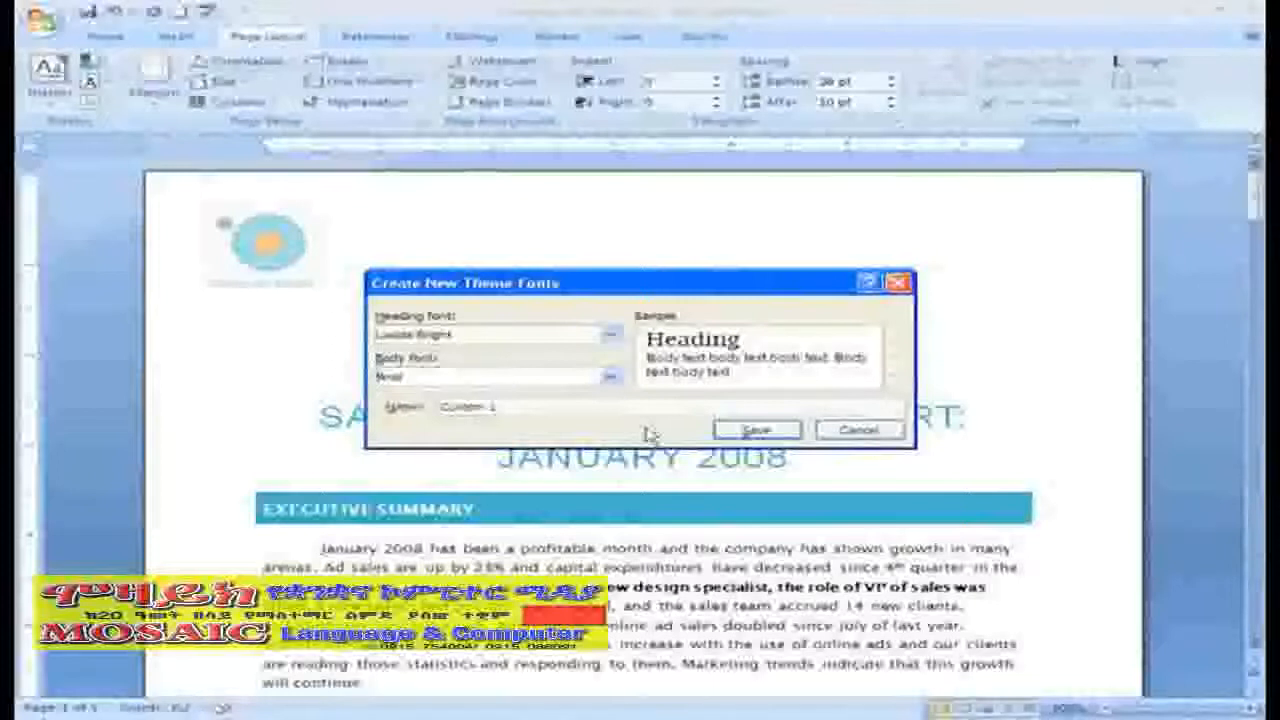
Name the new theme font set "AdWorks Font".
left_click_drag(496, 407, 305, 393)
type("Ad")
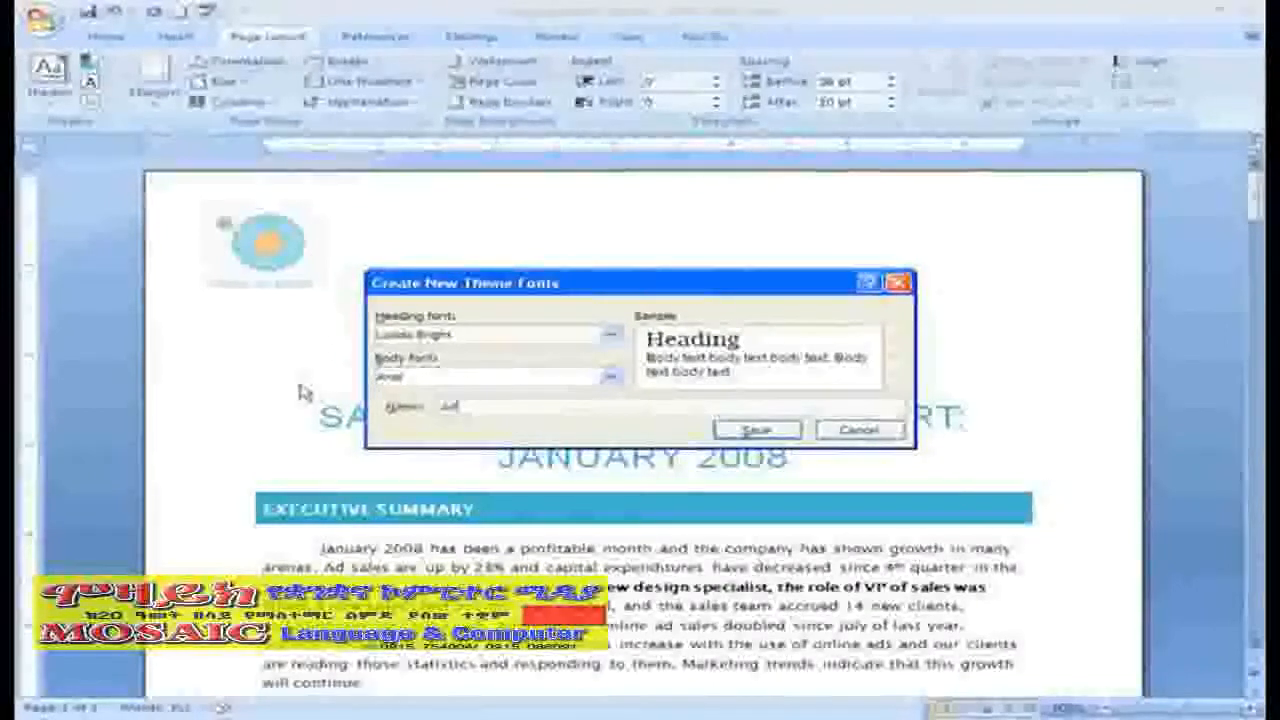
type("Works")
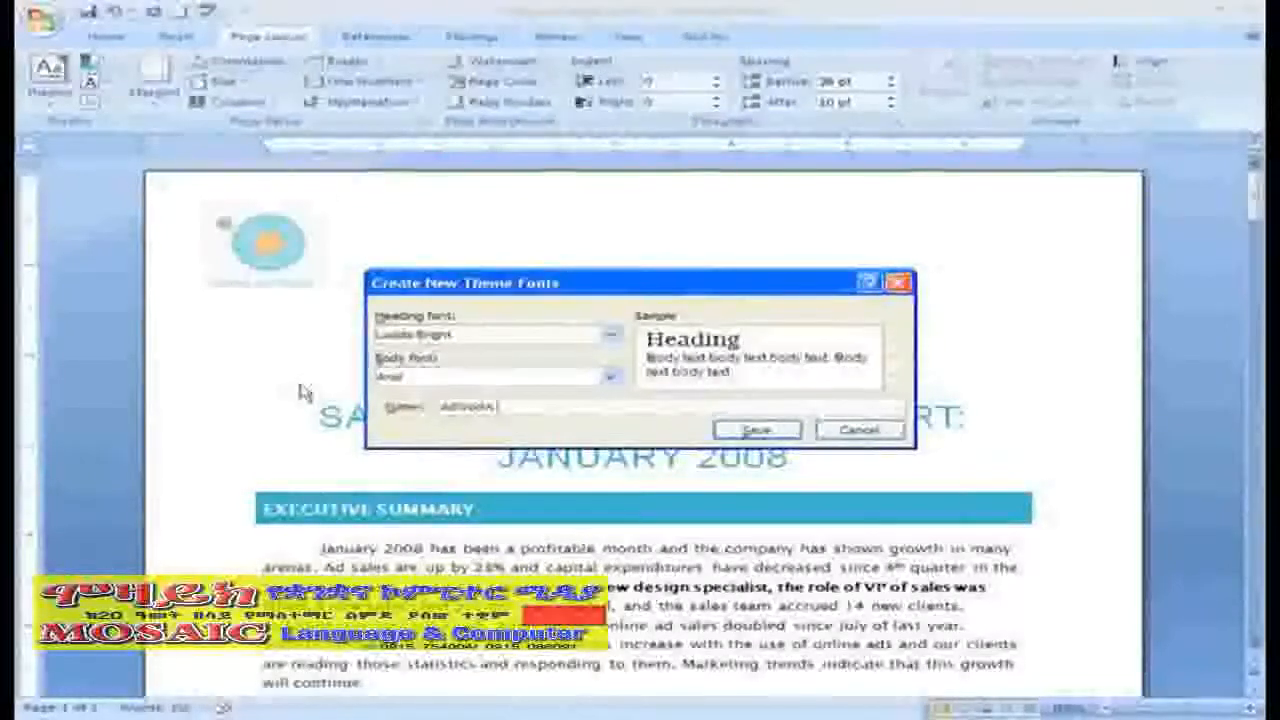
type(" Font")
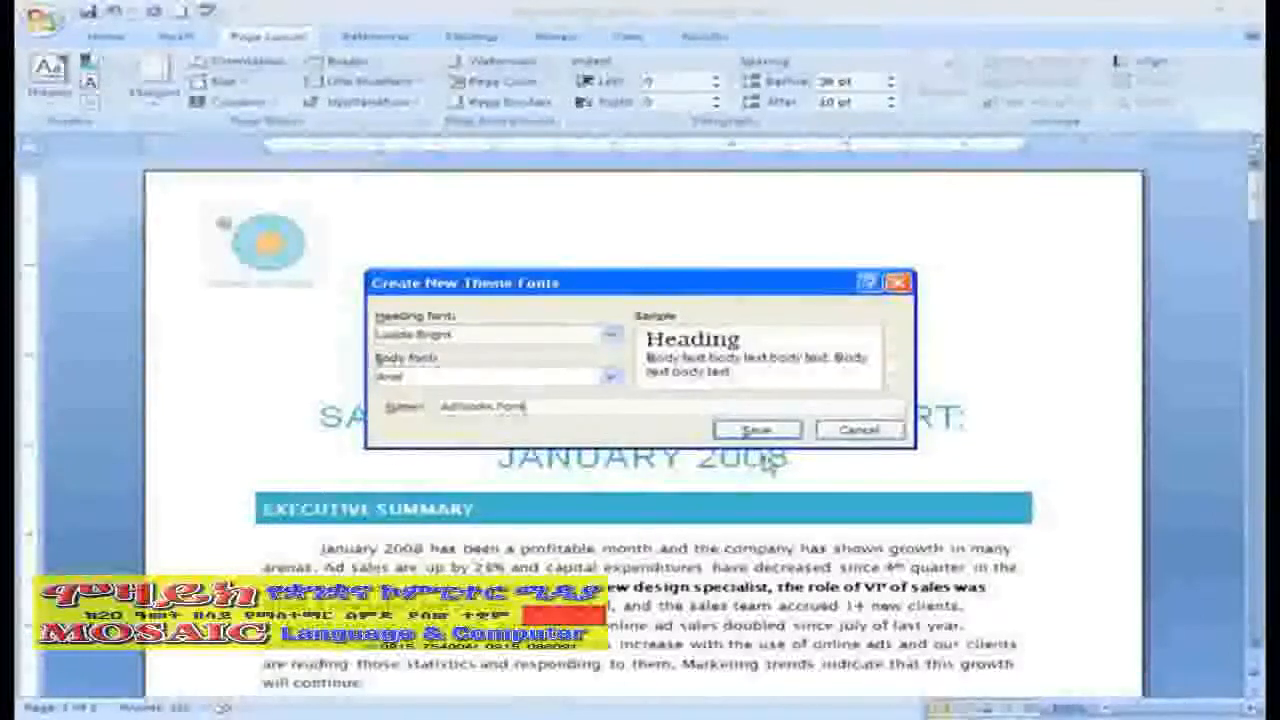